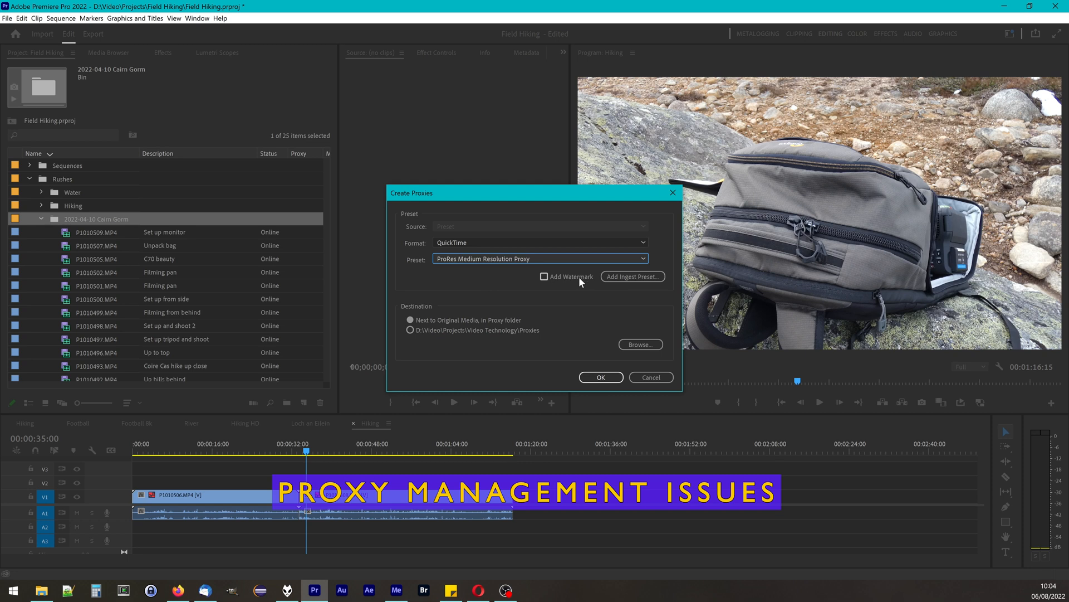
Step: Enable the proxy watermark, store the proxies next to the original media in the Proxy folder, and start creating them
click(505, 319)
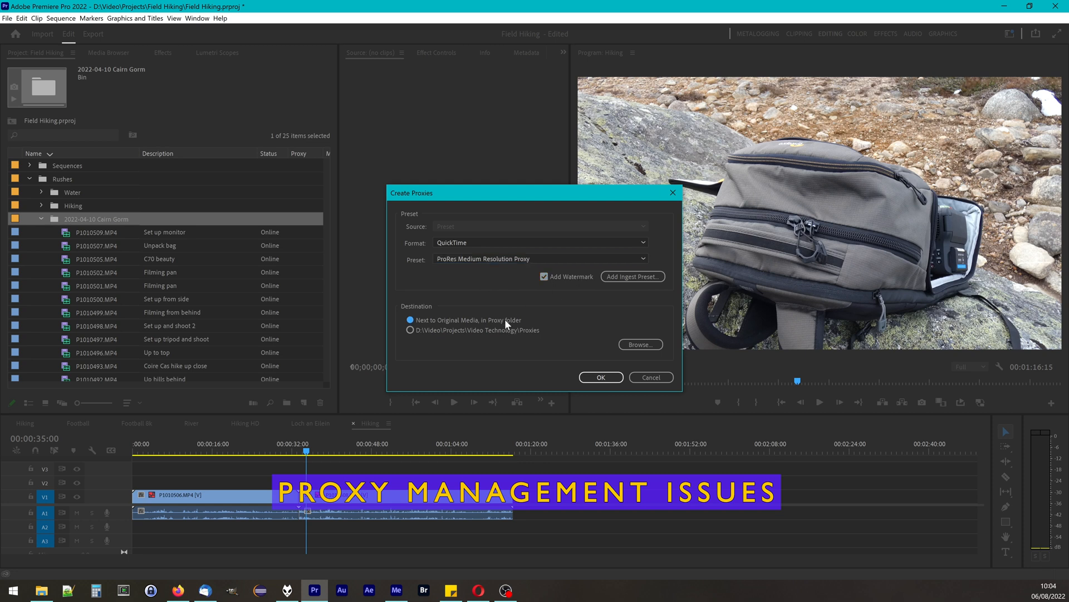
click(601, 377)
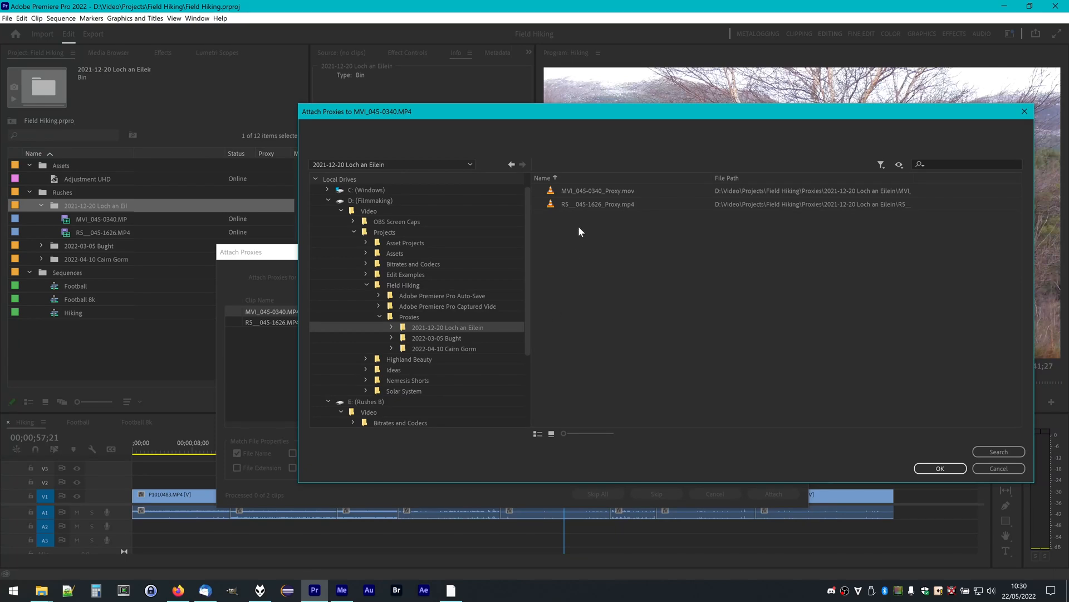
Step: Attach the proxy file MVI_045-0340_Proxy.mov to the clip MVI_045-0340.MP4
click(597, 192)
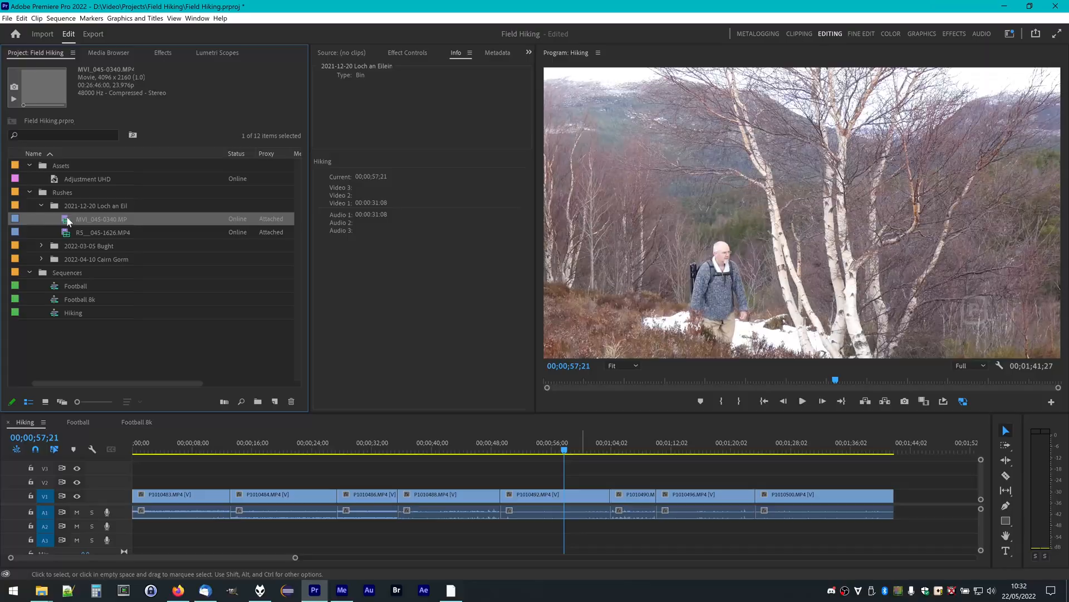
Step: Review the Interpret Footage settings of the clip MVI_045-0340.MP4 and close them without changes
click(70, 226)
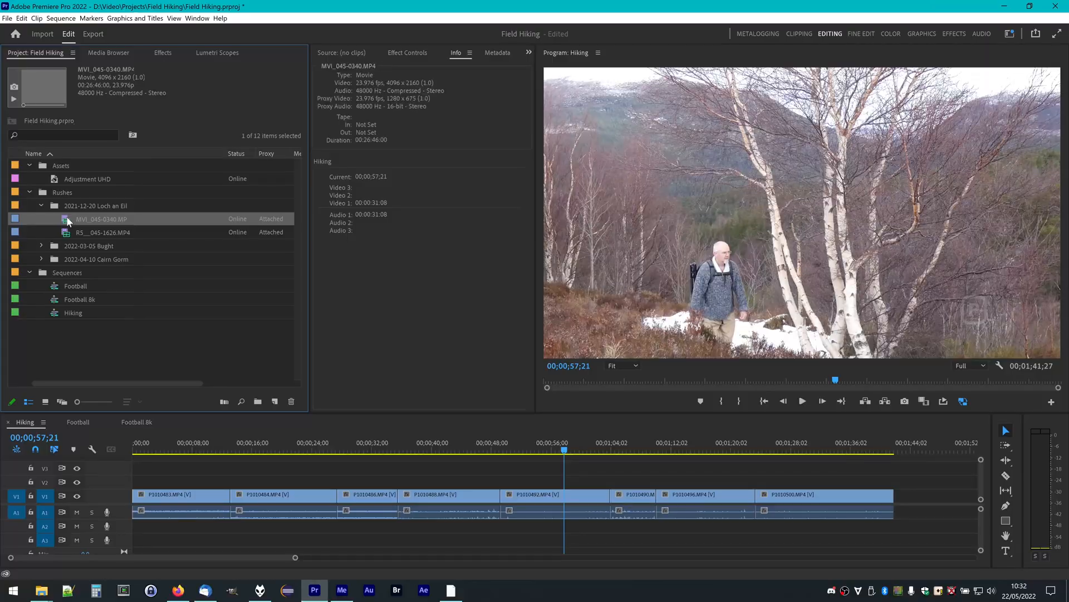
right_click(70, 227)
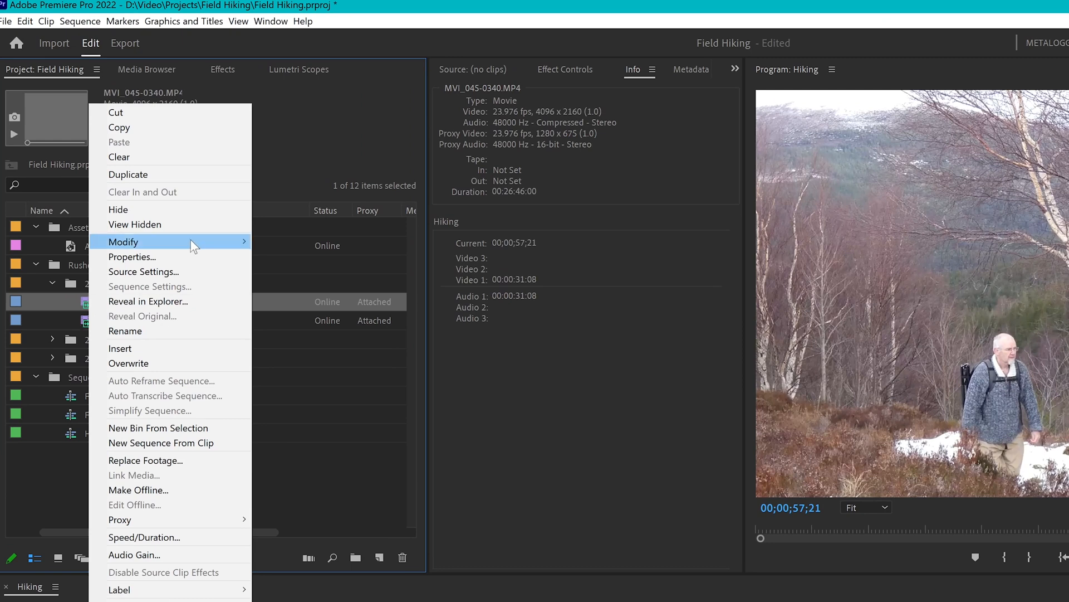
mouse_move(145, 182)
click(289, 256)
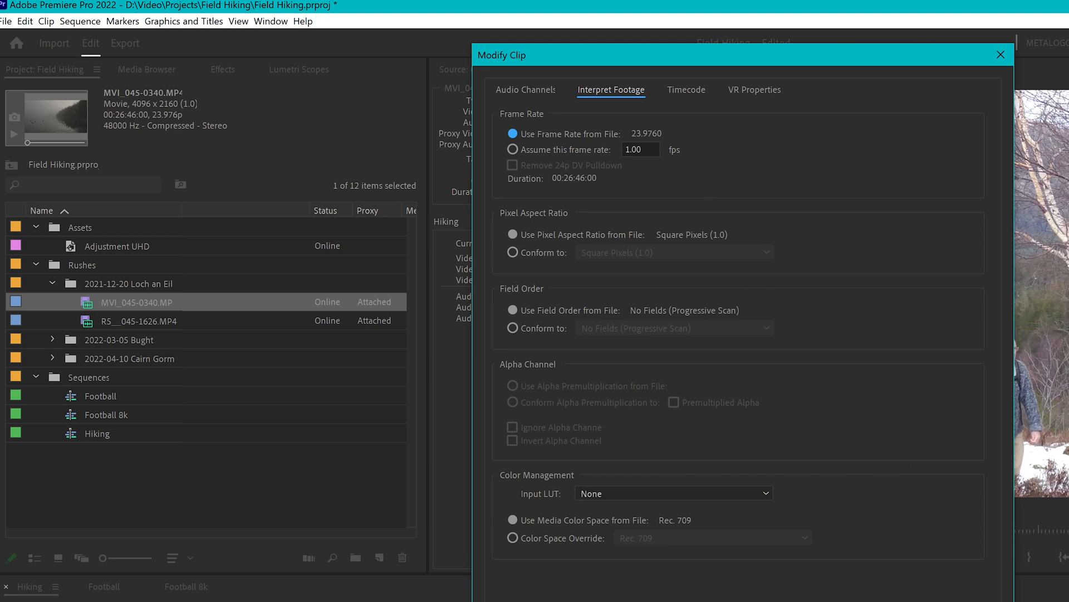
key(Escape)
Step: Open the Speed/Duration settings of the clip MVI_045-0340.MP4 and toggle the link between speed and duration
right_click(157, 299)
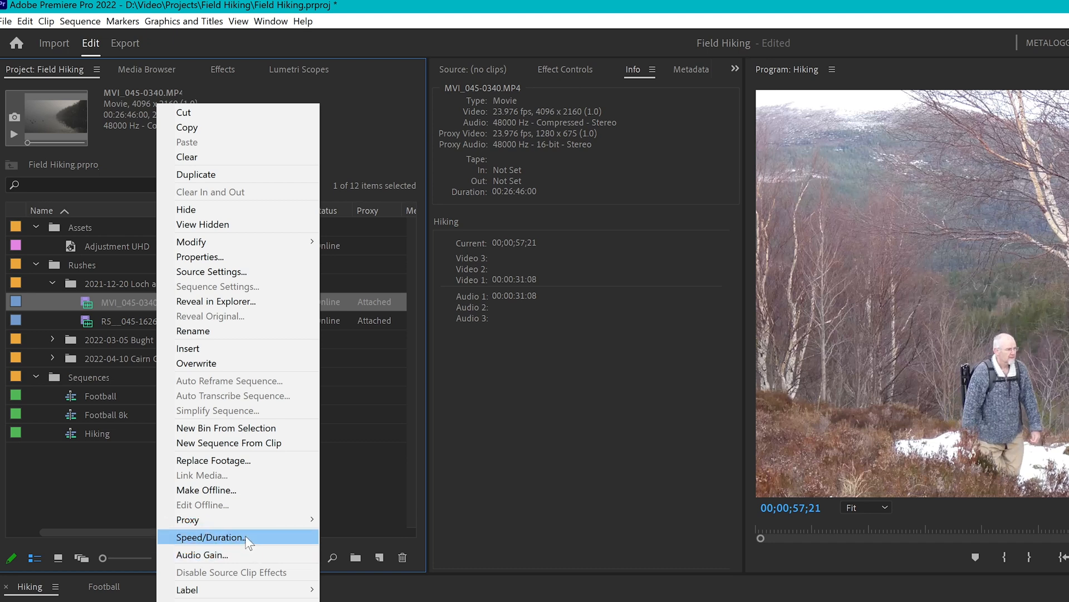
click(245, 536)
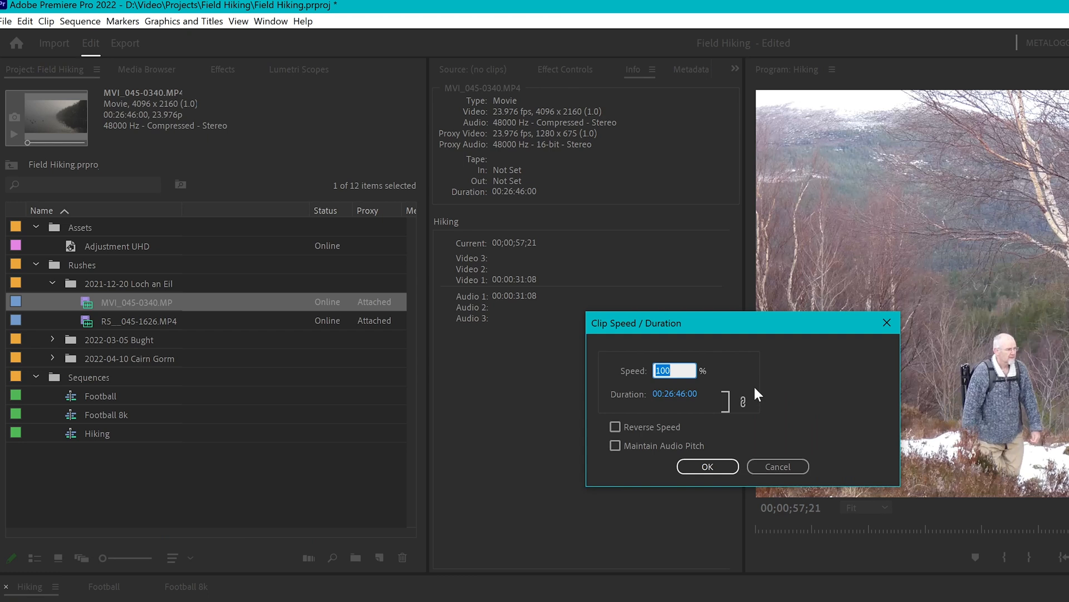
click(743, 401)
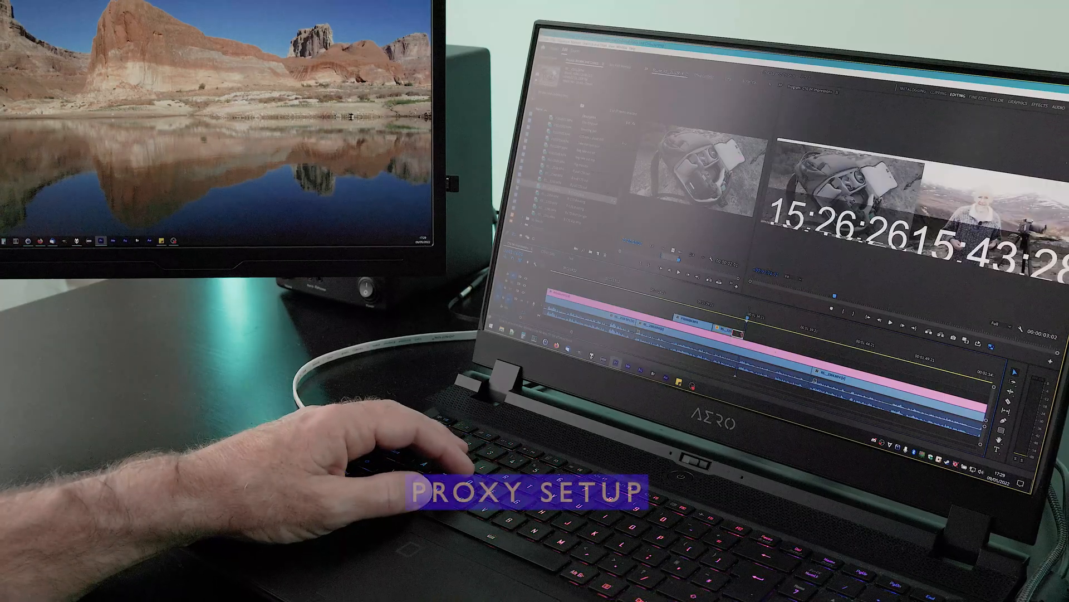
drag(741, 334, 744, 334)
key(space)
click(674, 297)
key(space)
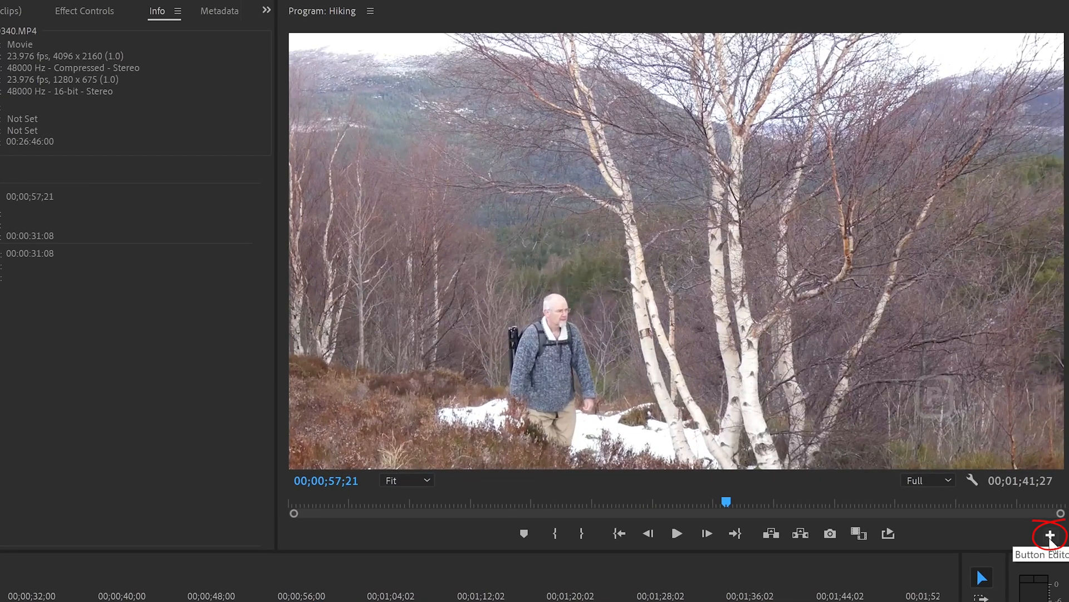
Step: Add the Toggle Proxies button to the Program monitor's controls and switch proxy display off and on again
click(1051, 537)
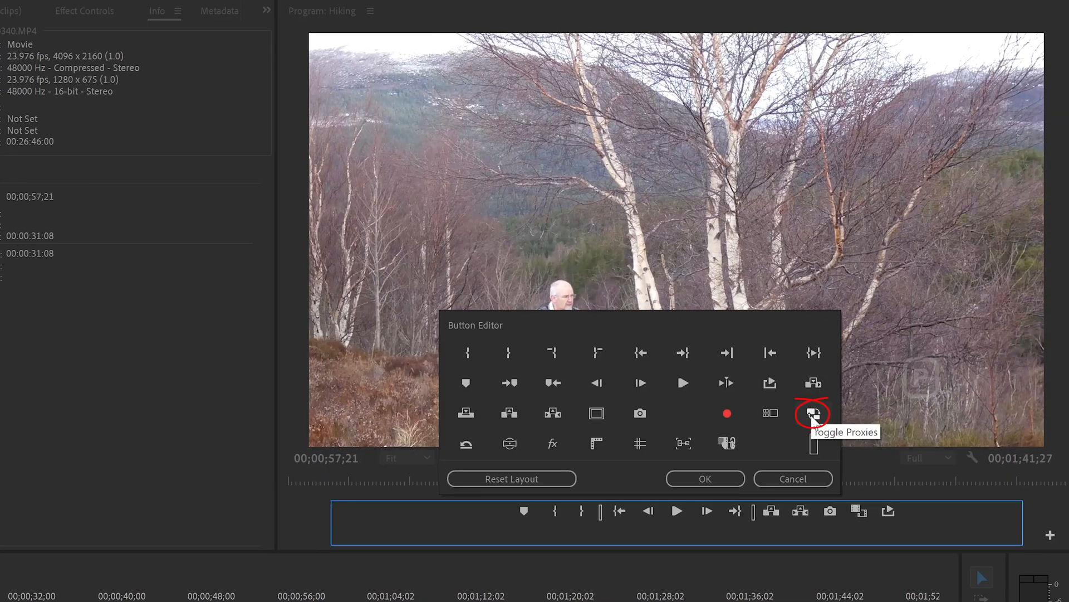
drag(870, 443, 918, 511)
click(706, 479)
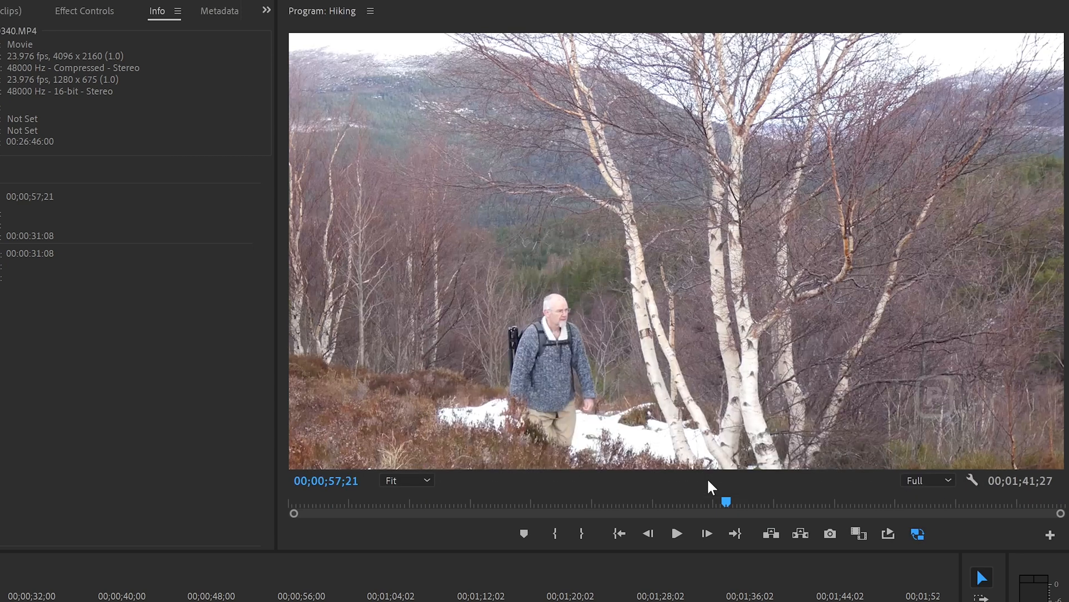
click(918, 534)
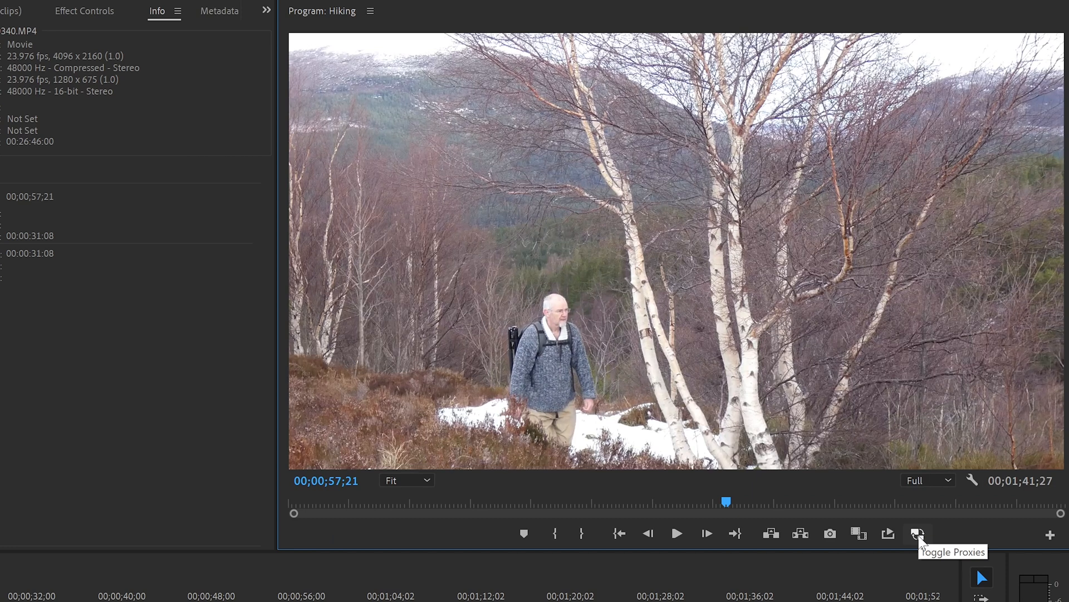
click(919, 536)
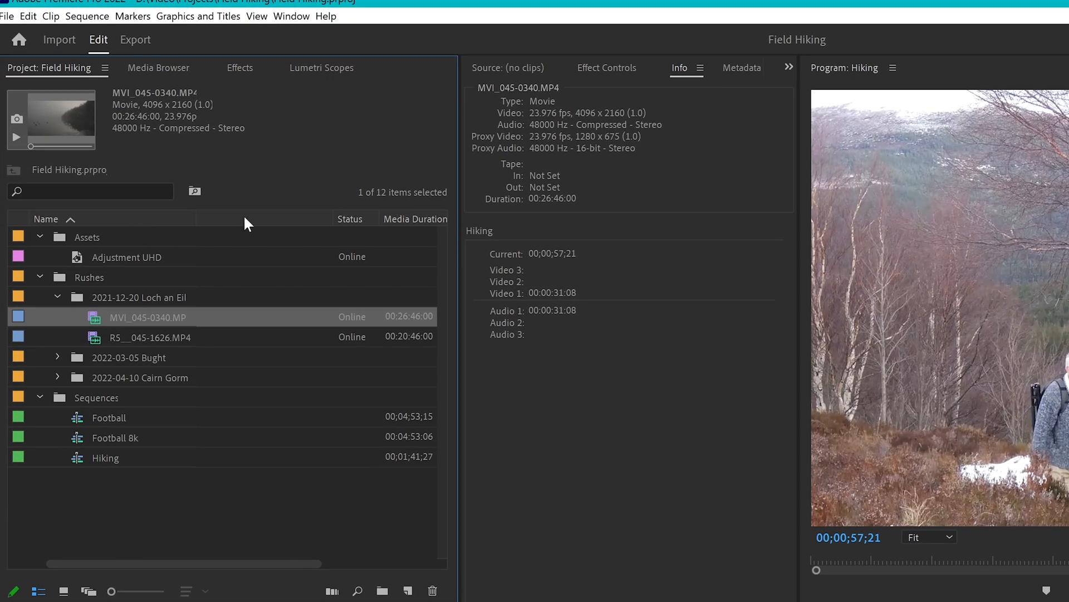
Step: Show the Proxy column in the project's clip list by enabling it under Premiere Pro Project Metadata
right_click(166, 152)
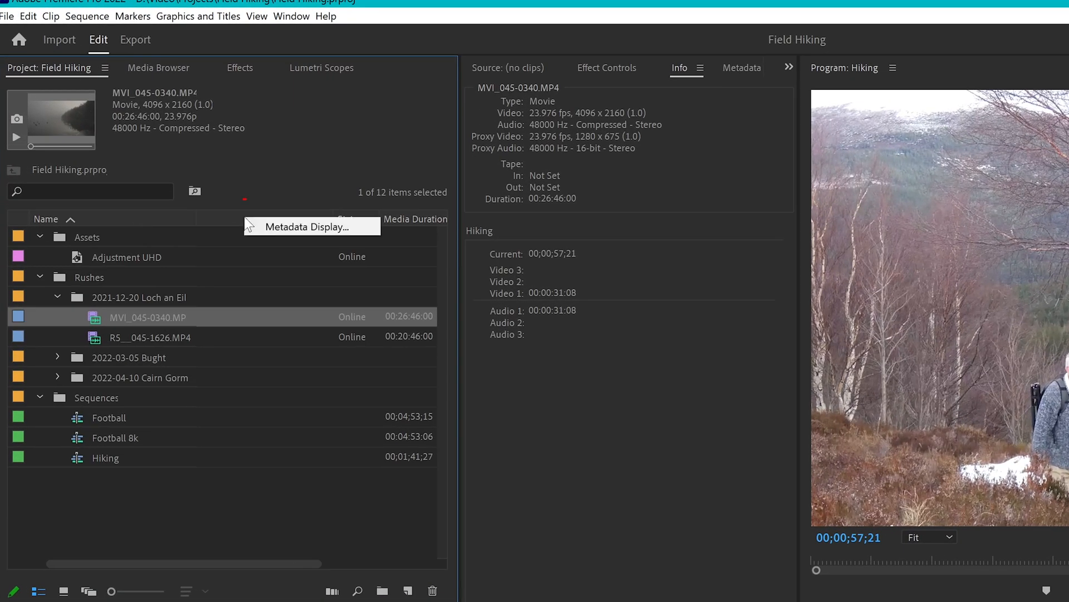
click(257, 226)
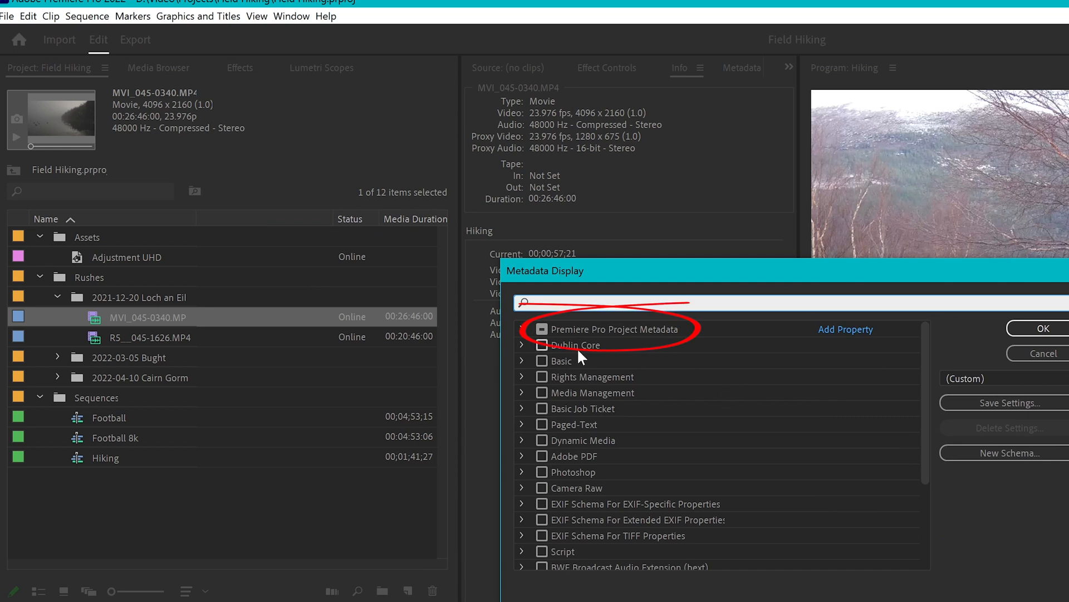
click(522, 330)
scroll(530, 429, down, 8)
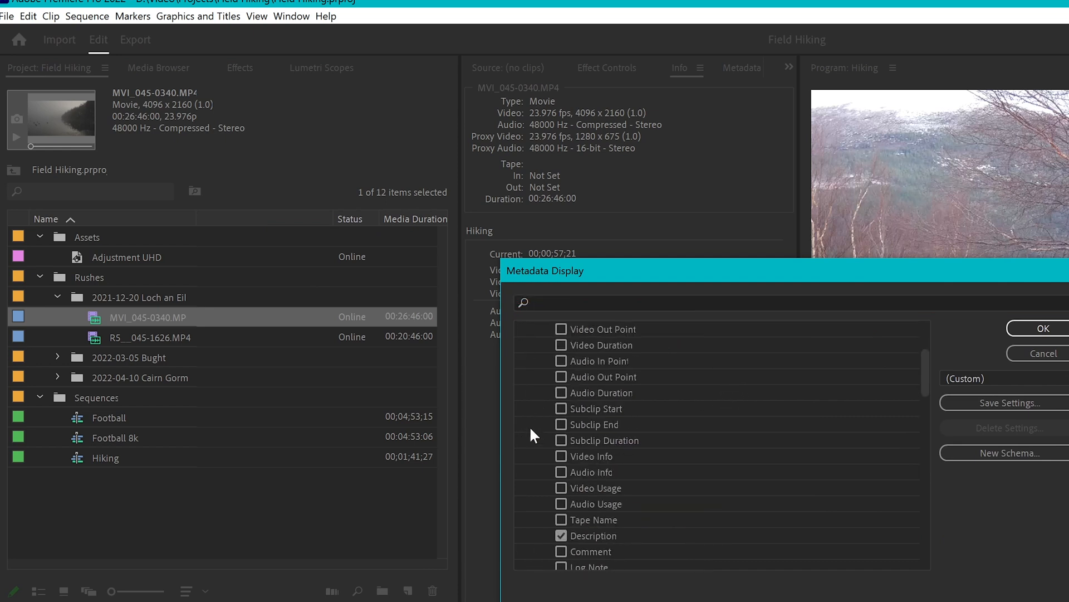
scroll(530, 429, down, 5)
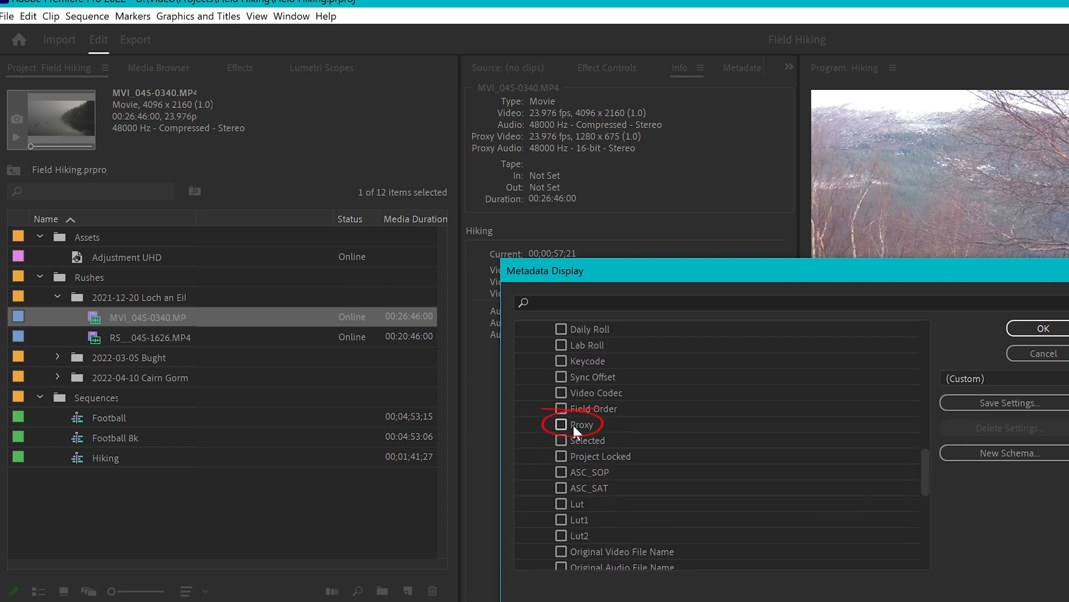
click(562, 424)
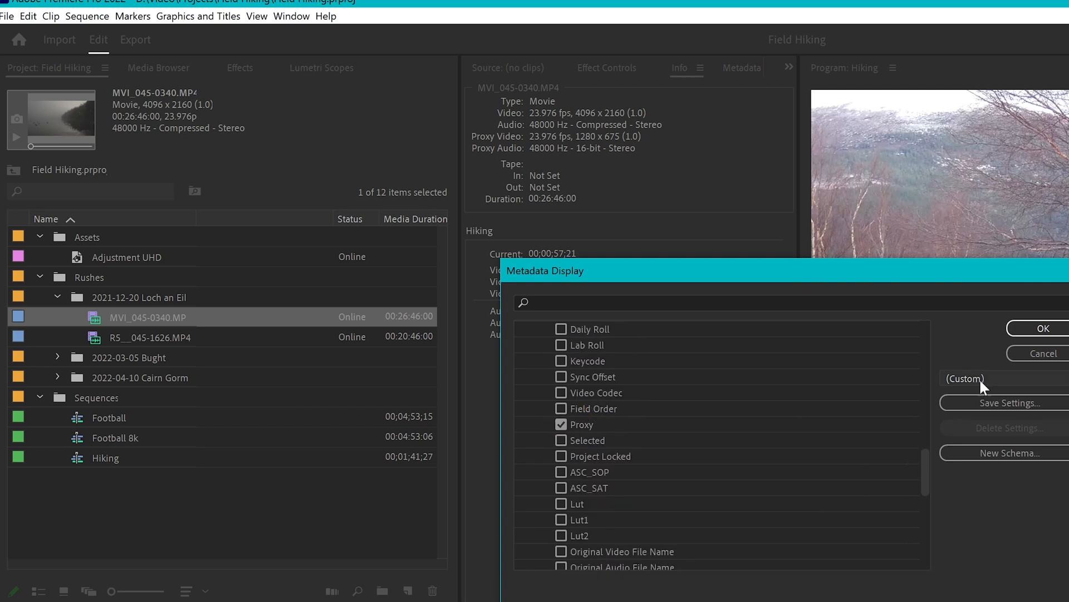
click(1054, 329)
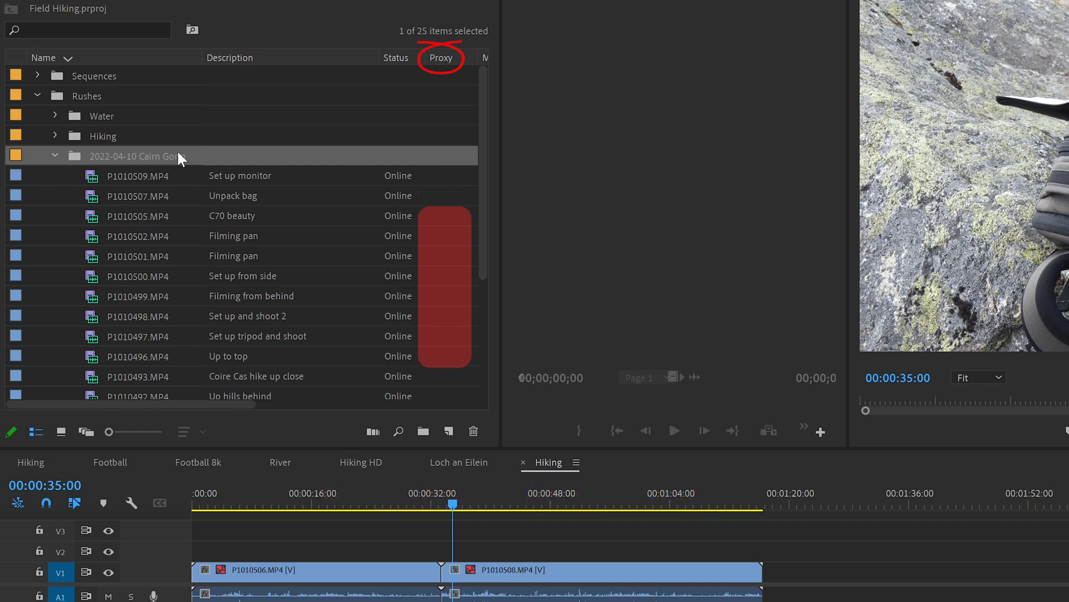
Step: Start Create Proxies for the 2022-04-10 Cairn Gorm bin and choose the ProRes Medium Resolution Proxy preset in QuickTime format
right_click(178, 153)
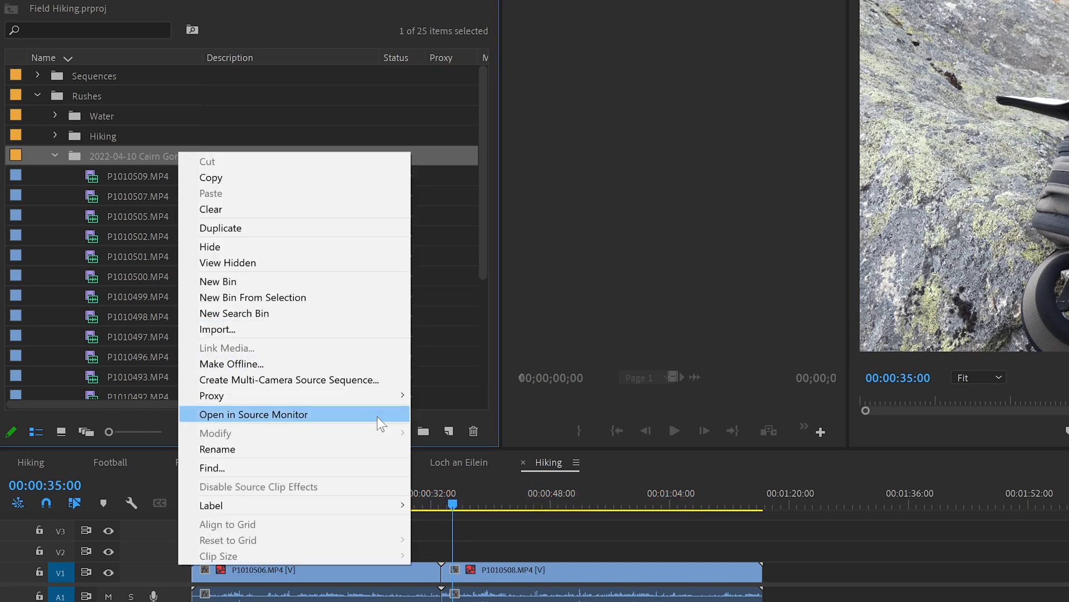
mouse_move(381, 398)
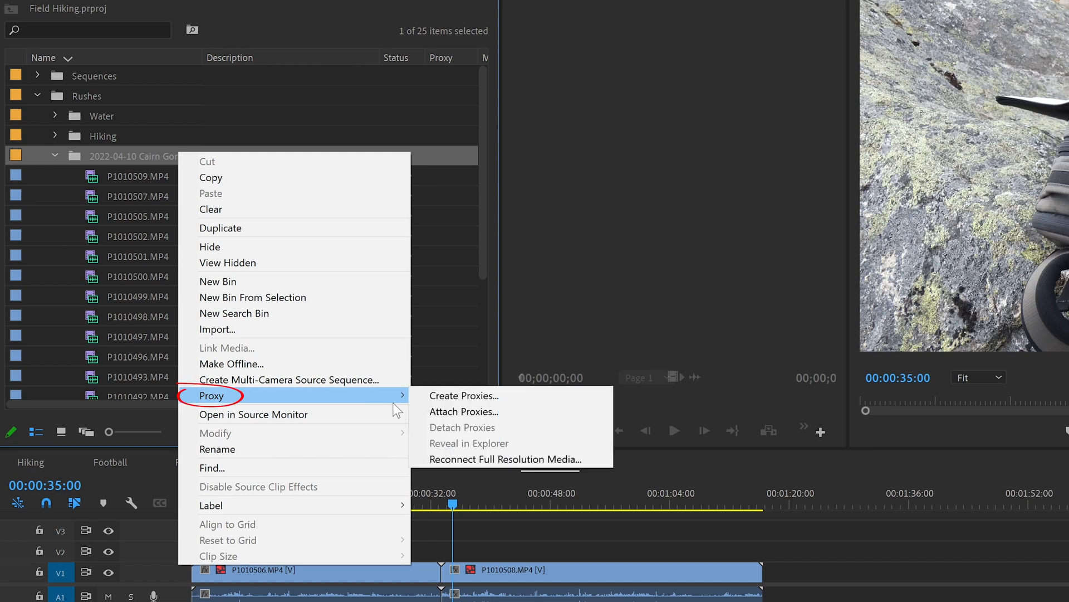
click(461, 397)
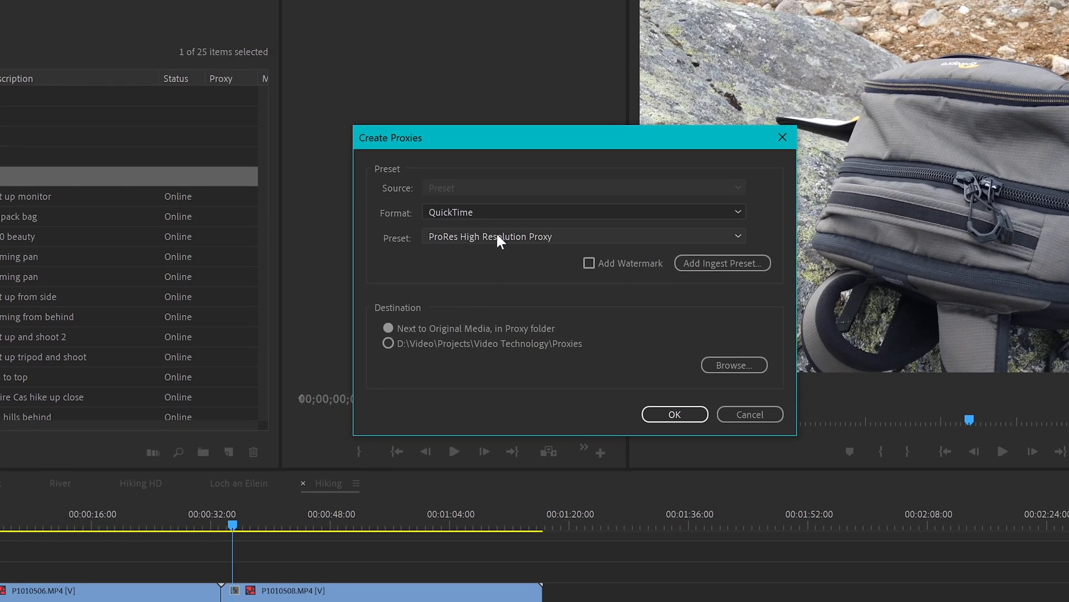
click(605, 223)
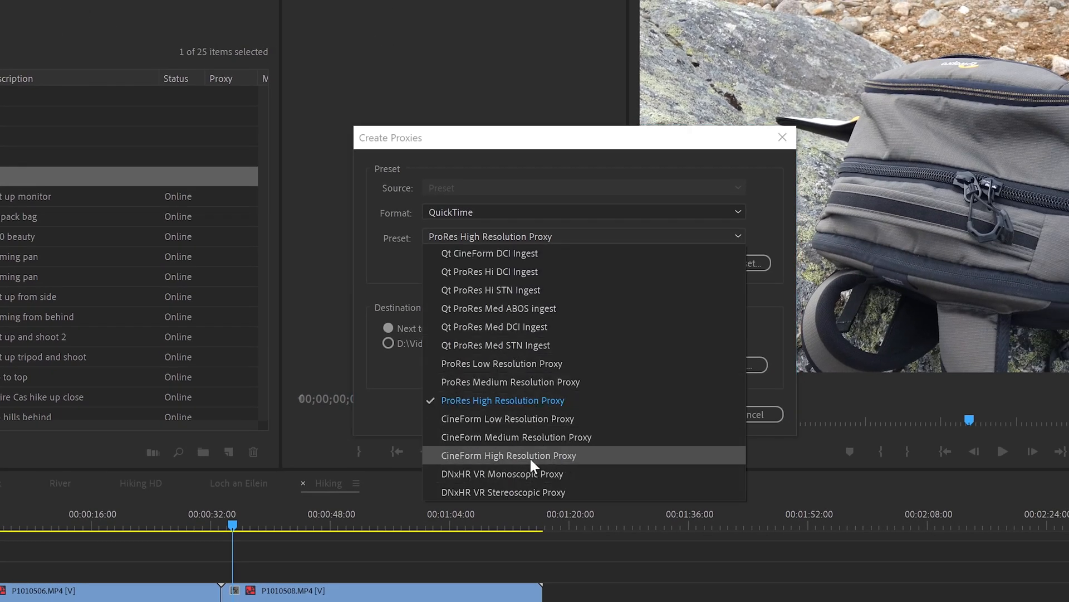
click(538, 382)
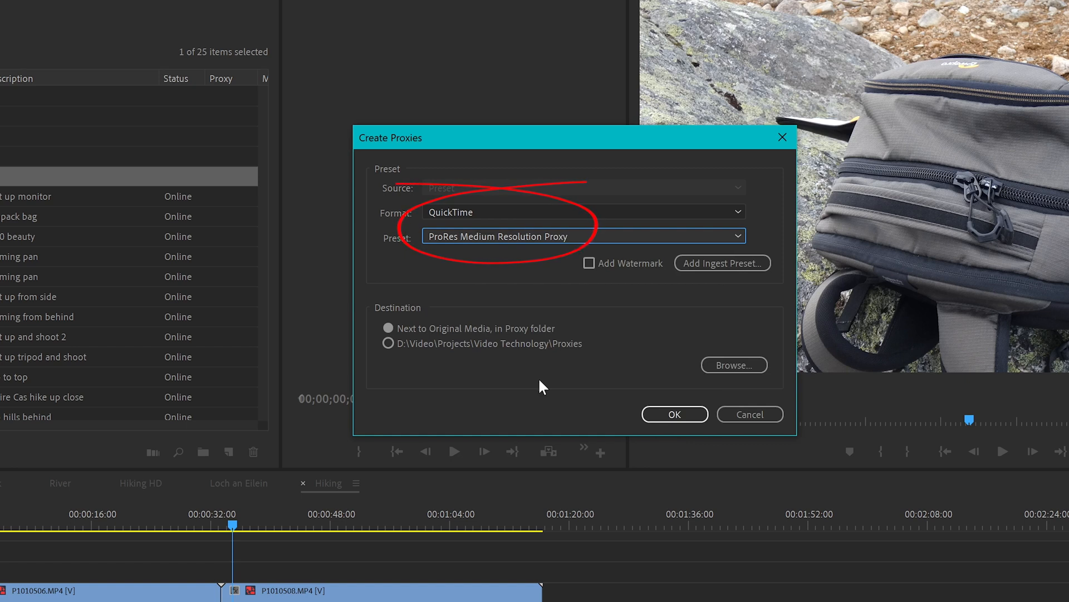
Step: Add a watermark, set the destination to Next to Original Media, in Proxy folder, and begin generating the proxies
click(642, 270)
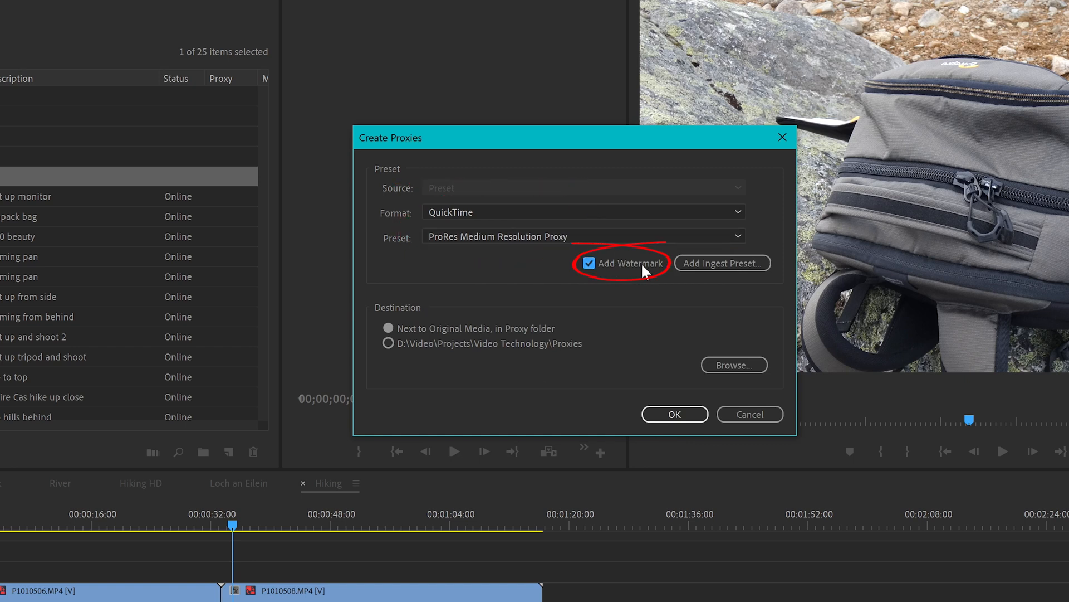
click(531, 329)
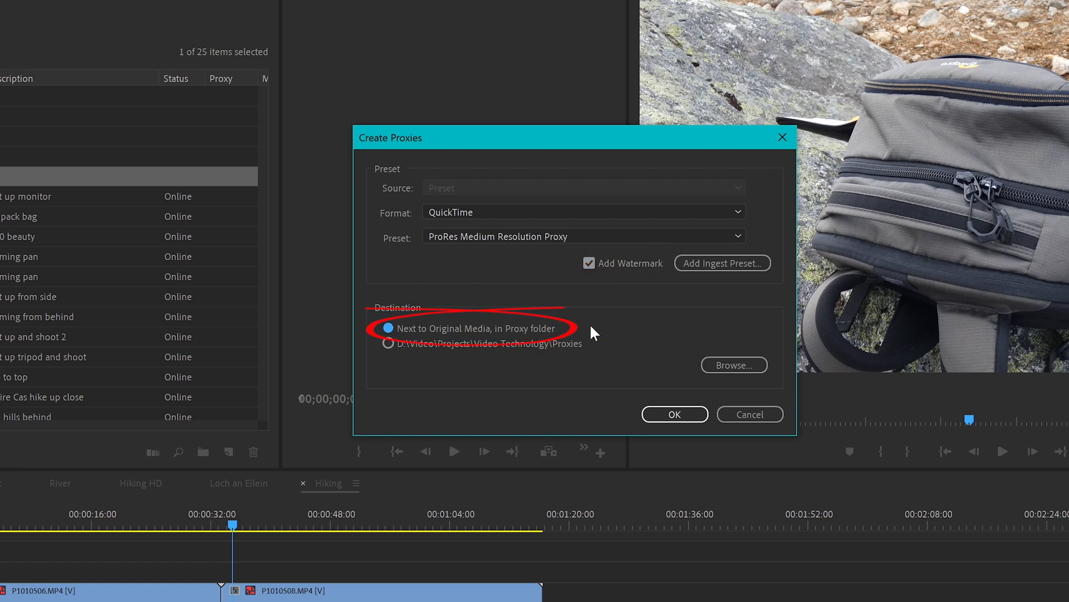
click(675, 415)
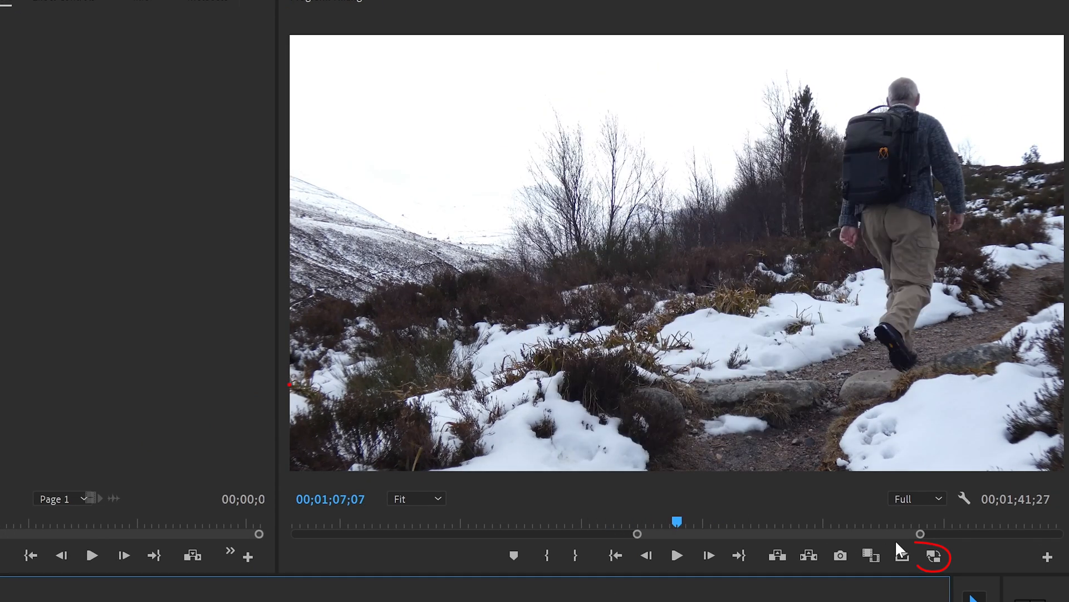
Step: Toggle proxy display for the hiking footage in the Program monitor
click(934, 555)
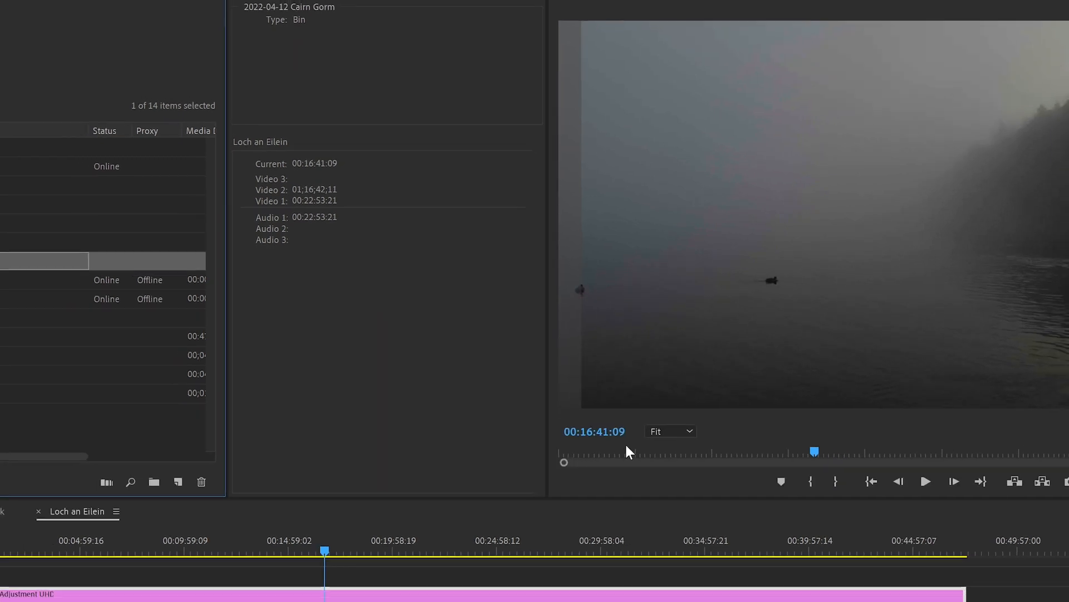
Step: Switch to Adobe Media Encoder and check the encoding queue for the Cairn Gorm proxies
click(349, 592)
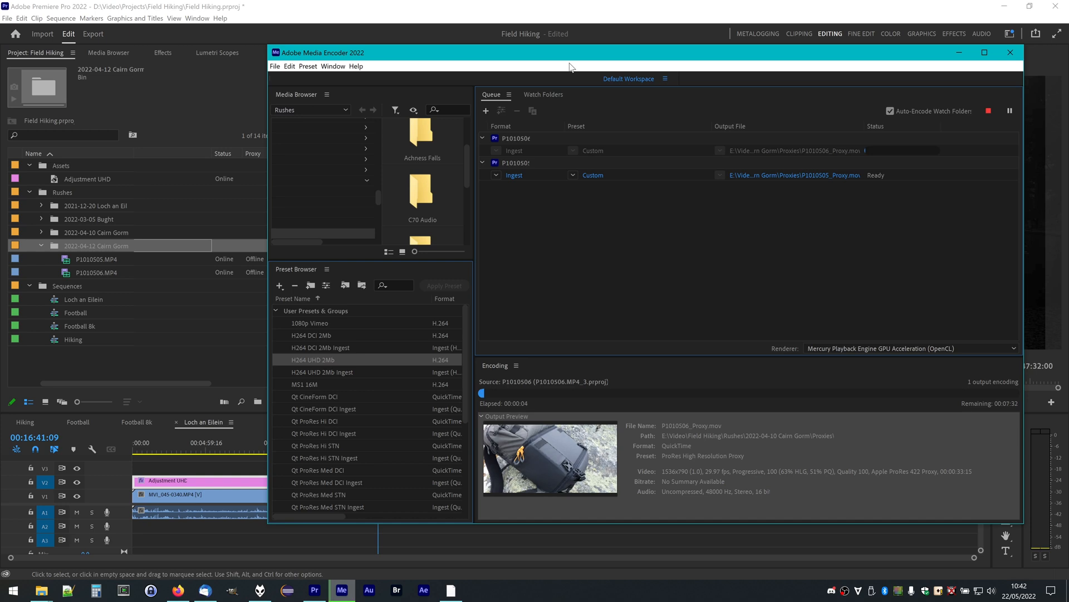
drag(566, 57, 596, 60)
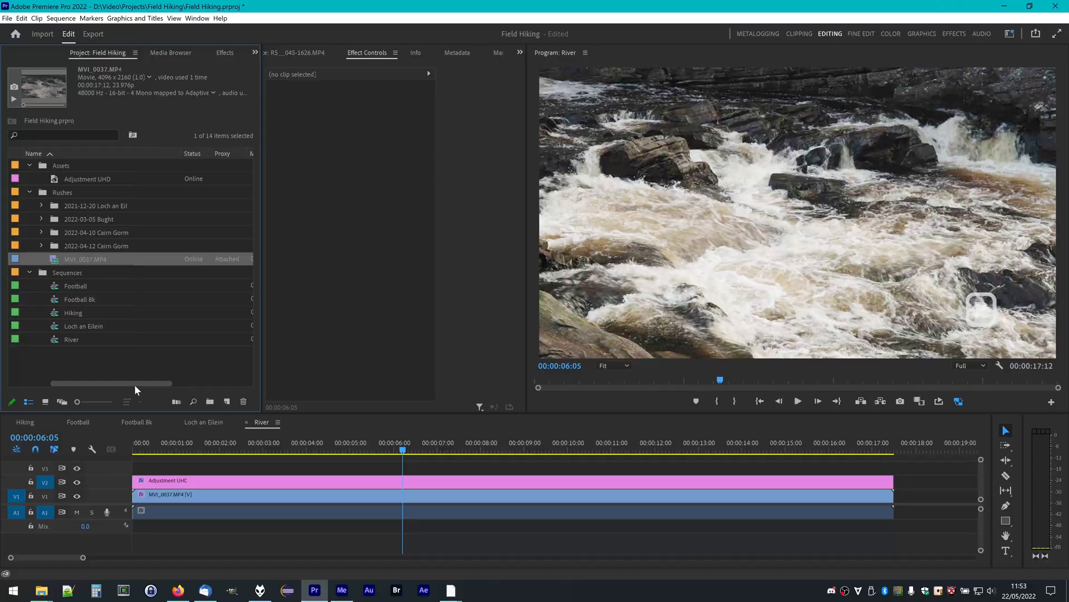
Step: Play the River sequence from 00:00:05:18 to check its picture and audio levels with proxies on, and stop playback
click(383, 452)
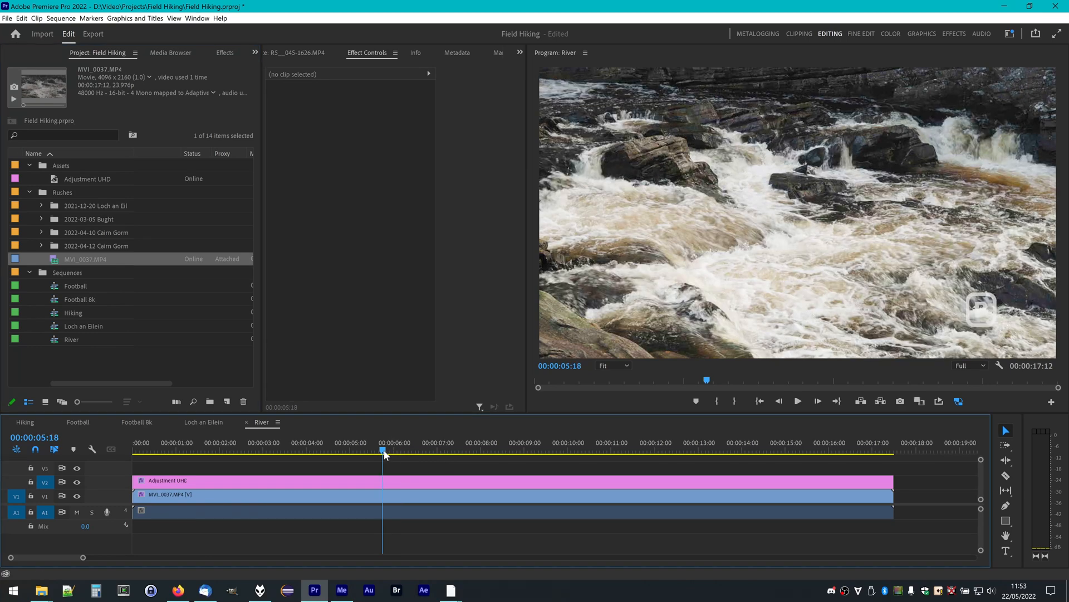
key(space)
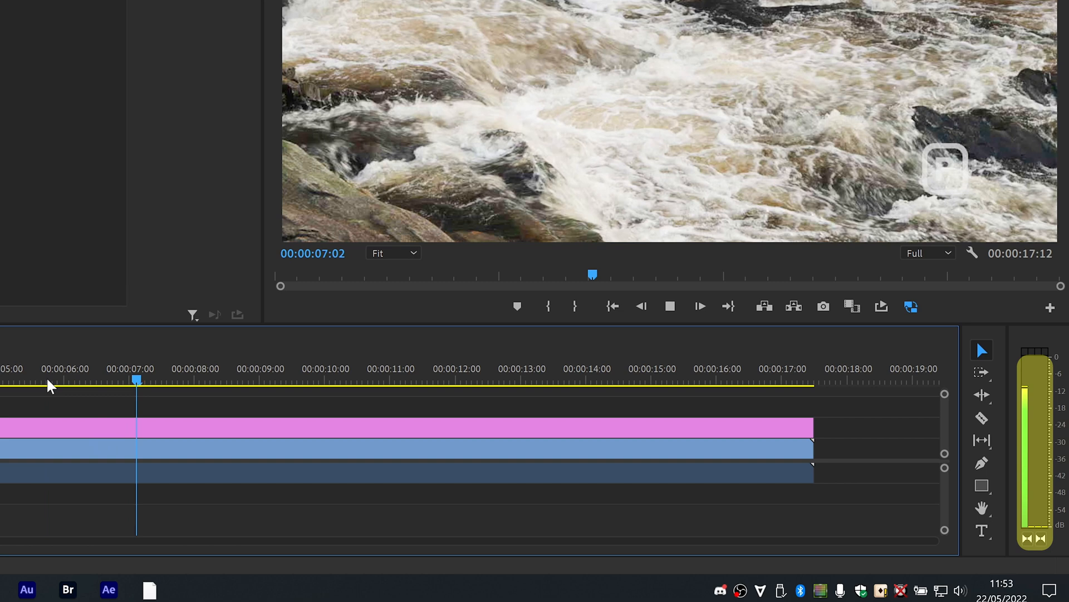
key(space)
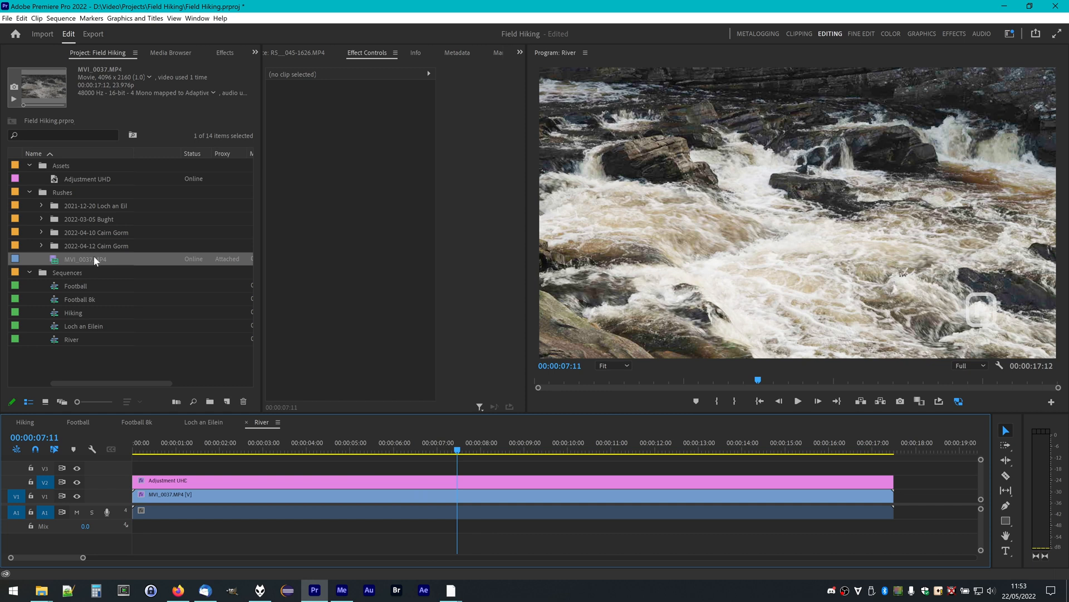
Step: Begin attaching a proxy to MVI_0037.MP4, matching by file name with Relink others automatically and Use Media Browser to attach files enabled
right_click(95, 259)
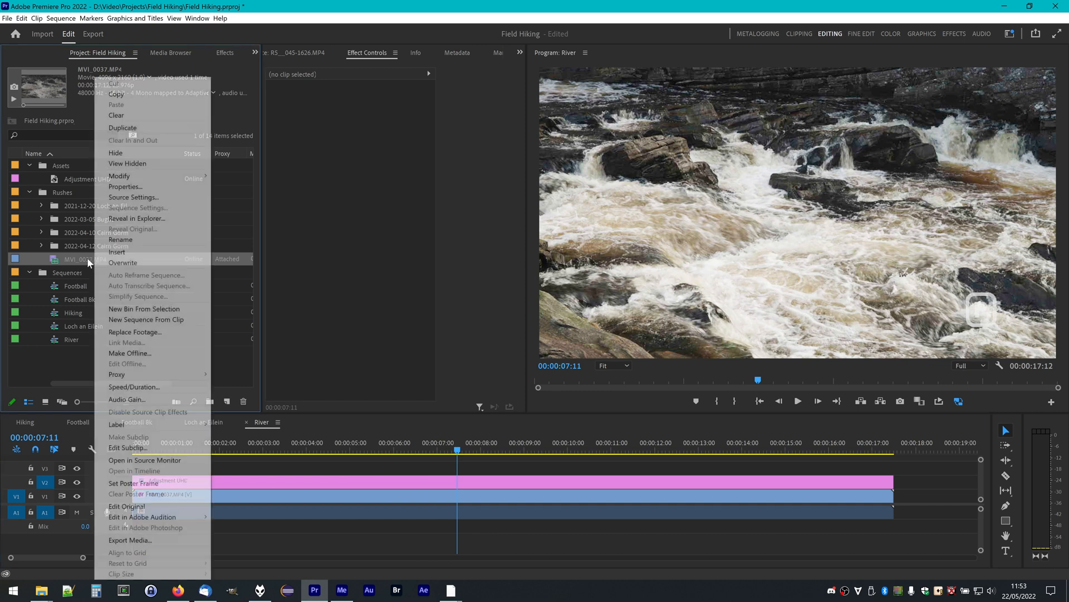
mouse_move(148, 376)
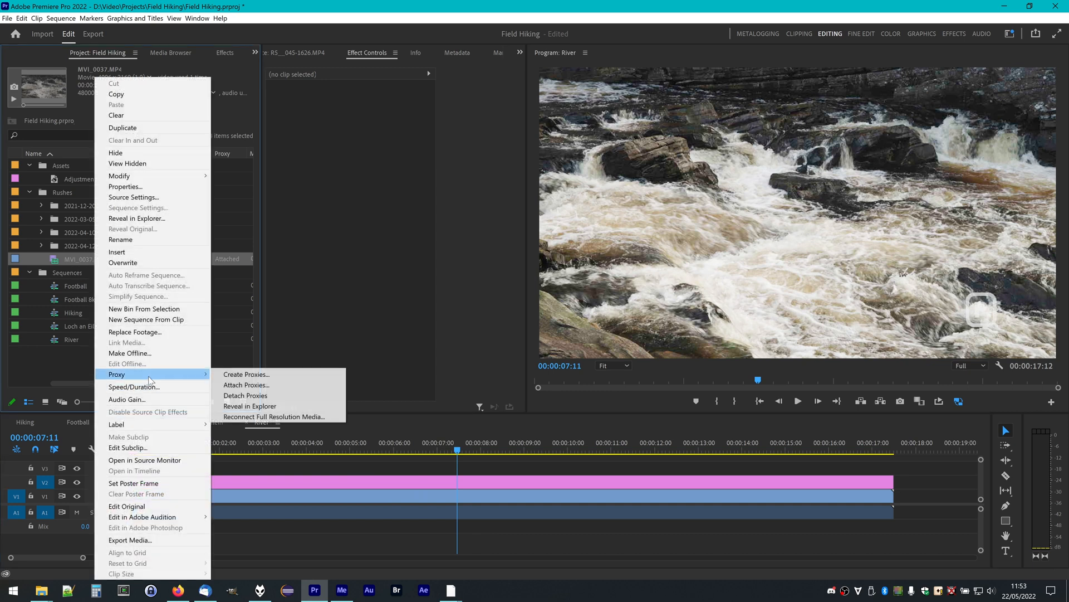
click(251, 387)
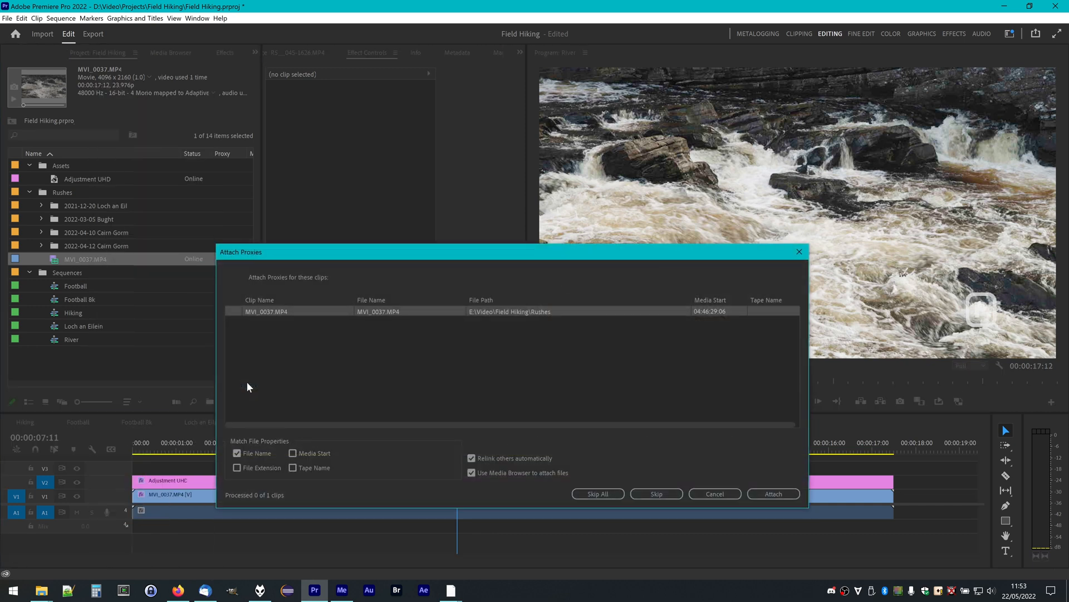
click(774, 494)
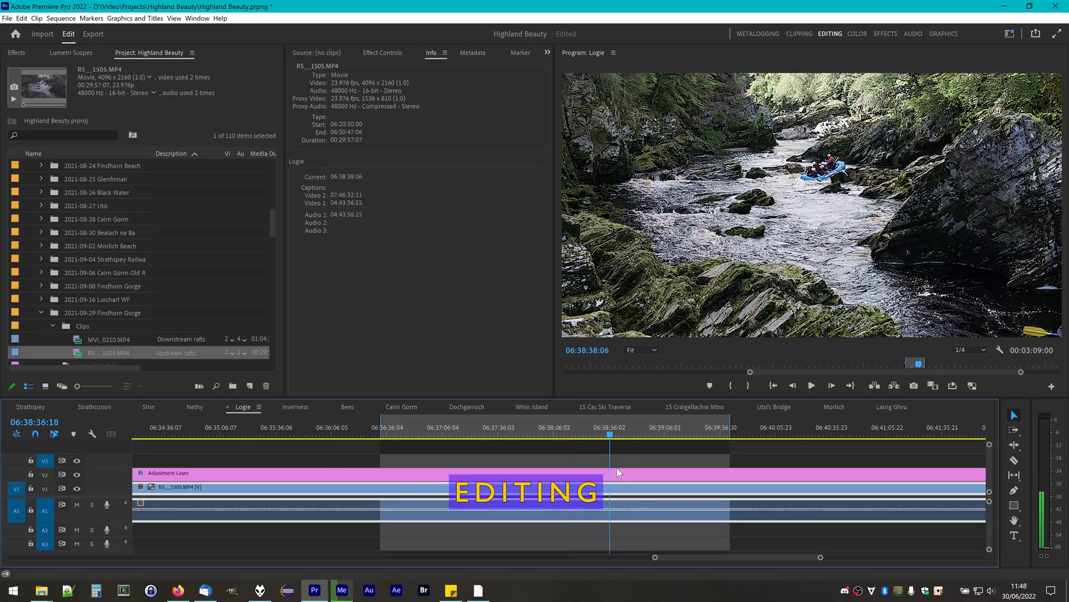
Step: Scrub through the rafting footage in the Logie sequence, toggling proxy display to compare playback response
drag(632, 467, 680, 466)
click(972, 386)
drag(680, 432, 443, 427)
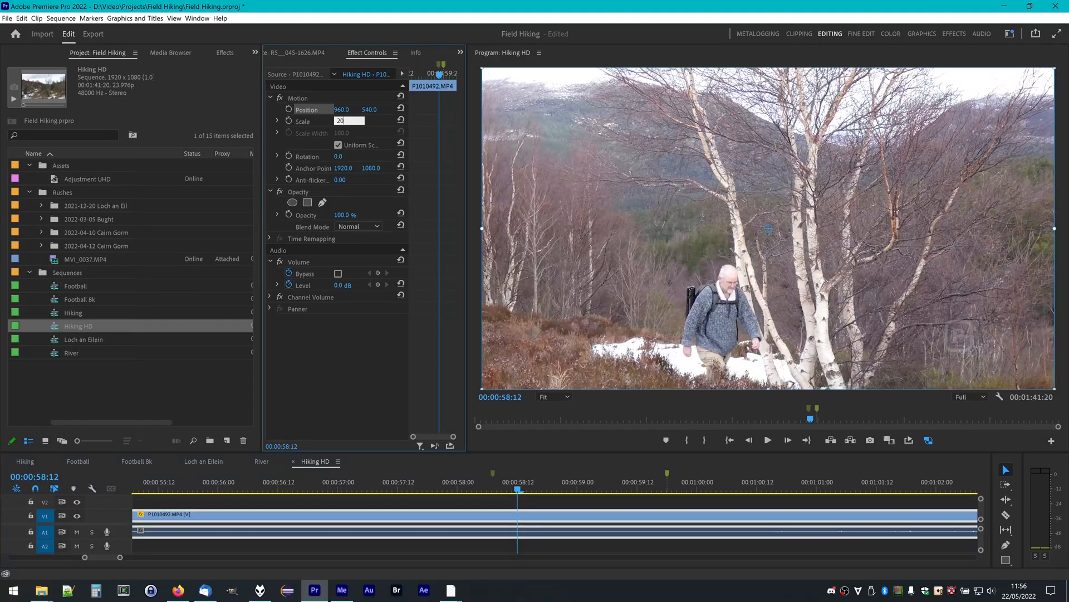
Step: Scale the P1010492.MP4 clip in the Hiking HD sequence to 200 and reposition it to about 948.8, -93.4
text(0)
key(Return)
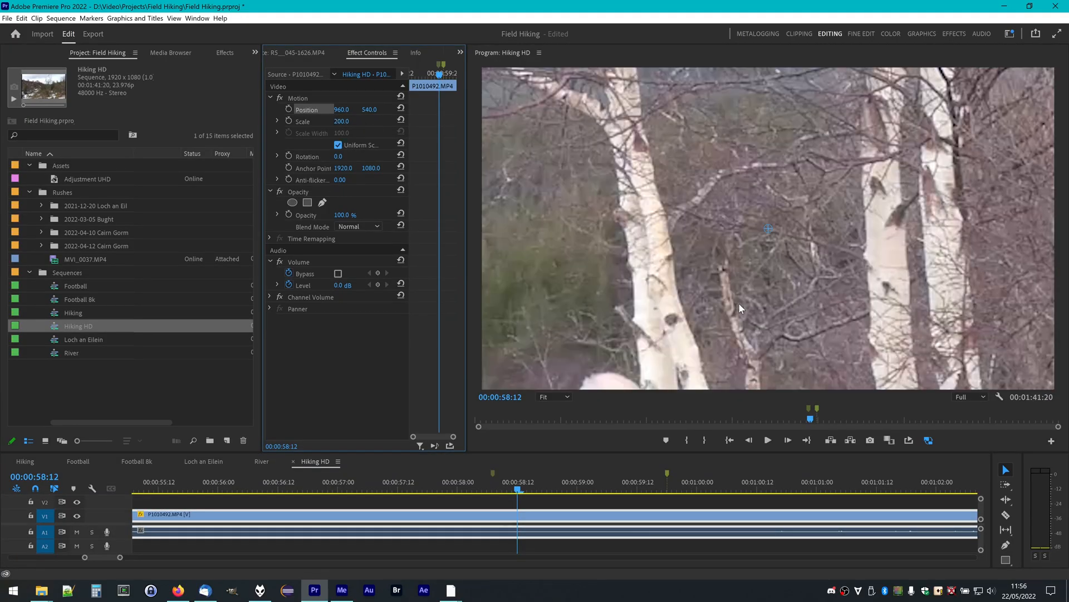
drag(700, 318, 697, 128)
Step: Scrub the enlarged Hiking HD clip around 00:00:59:15 and toggle proxy display to compare image quality
drag(518, 492, 653, 490)
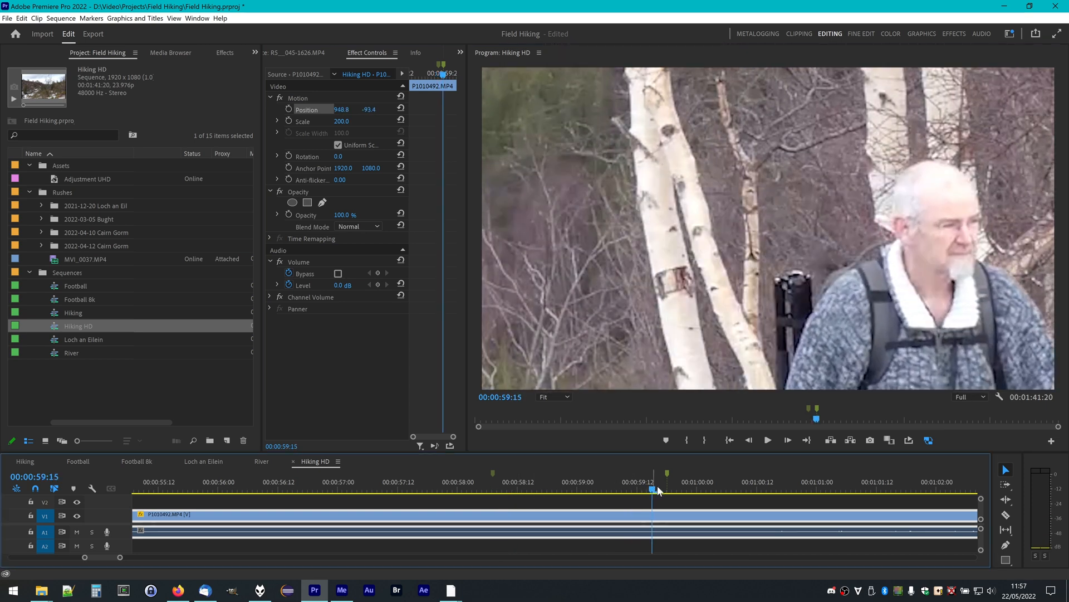
click(928, 440)
mouse_move(611, 489)
mouse_down()
mouse_move(540, 489)
mouse_move(597, 490)
mouse_up()
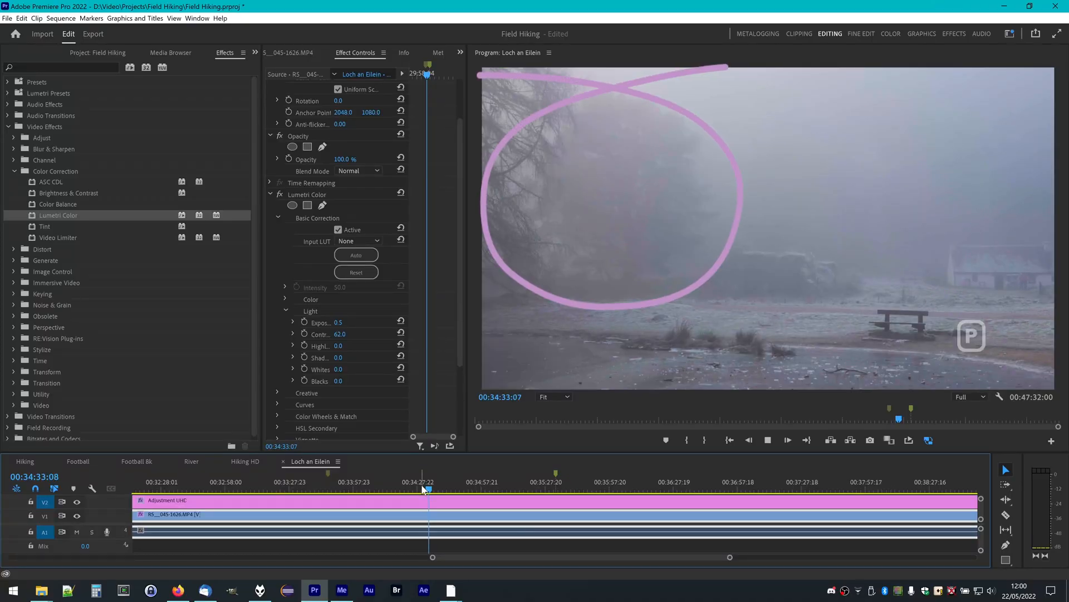
Step: Turn off proxy display for the Loch an Eilein sequence and scrub forward from 00:34:34:09 to examine the misty trees
click(928, 440)
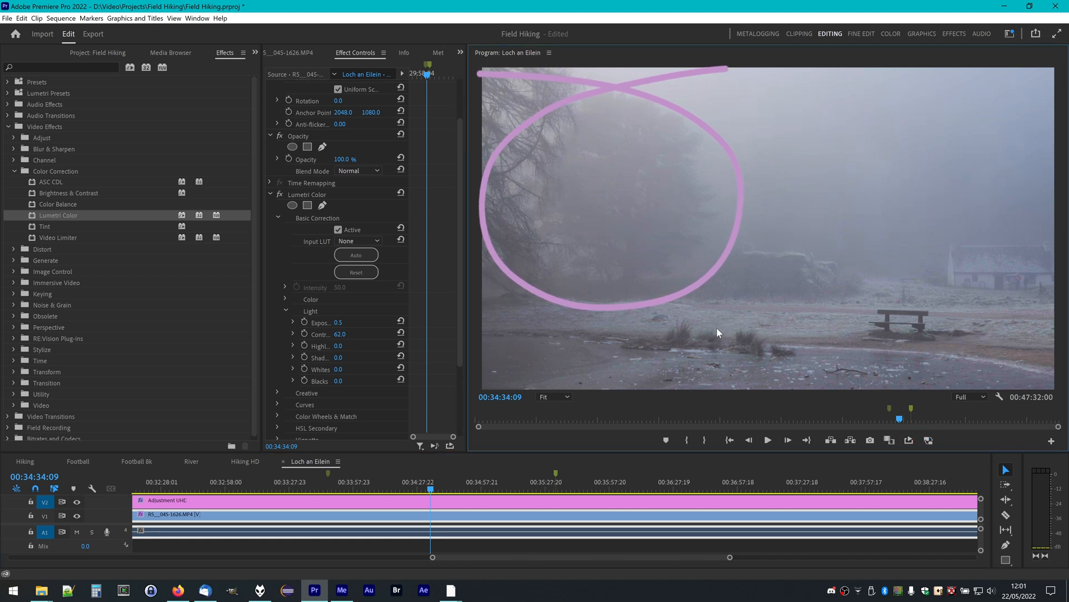
drag(430, 493, 438, 492)
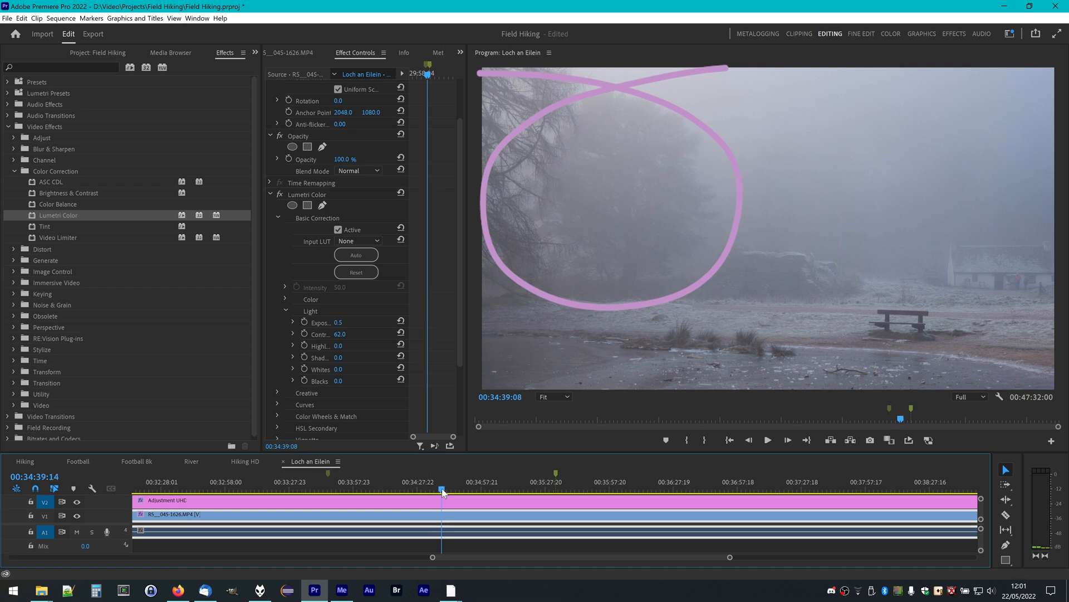
drag(458, 489, 460, 489)
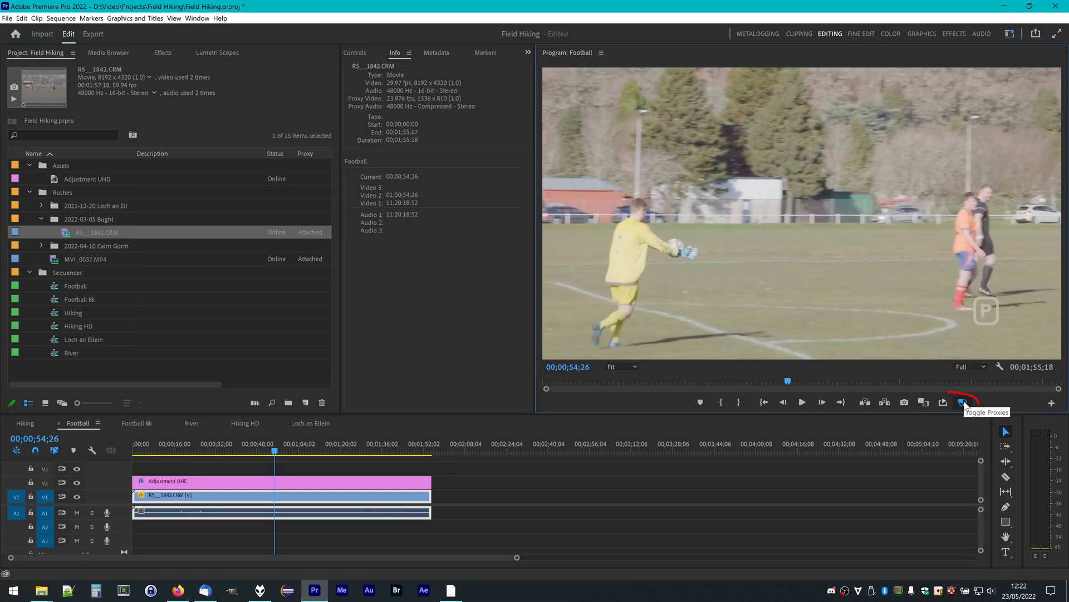
Step: Interpret the football clip RS__1842.CRM with Use Frame Rate from File, toggling proxy display before and after the change
click(963, 403)
click(964, 403)
right_click(114, 232)
mouse_move(167, 175)
click(272, 187)
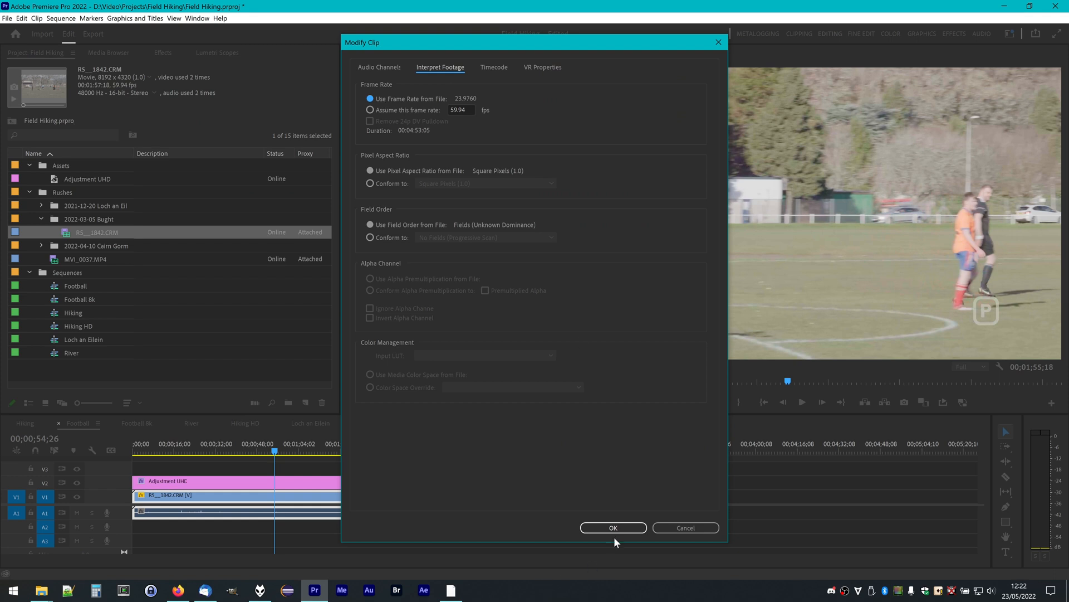
click(617, 528)
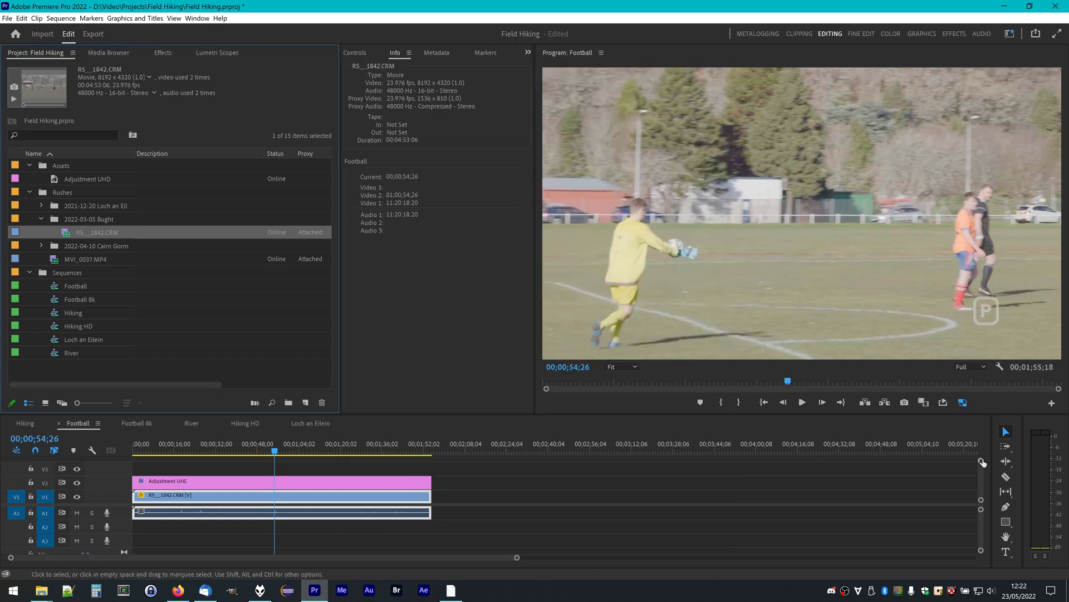
click(963, 403)
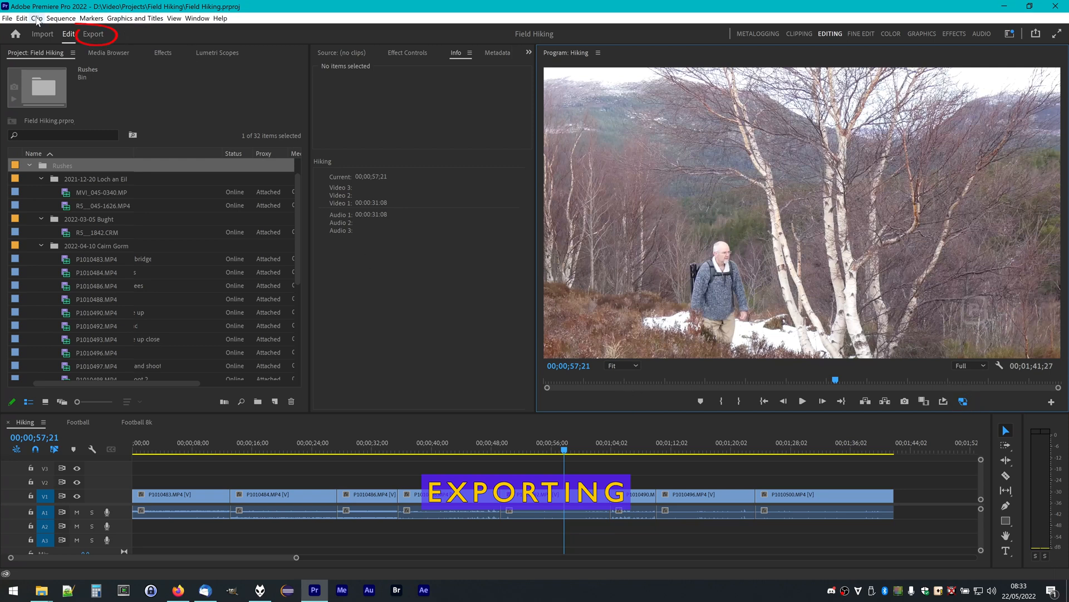
Step: Open the export settings for the Hiking sequence and enable Use Proxies in the General options
click(95, 34)
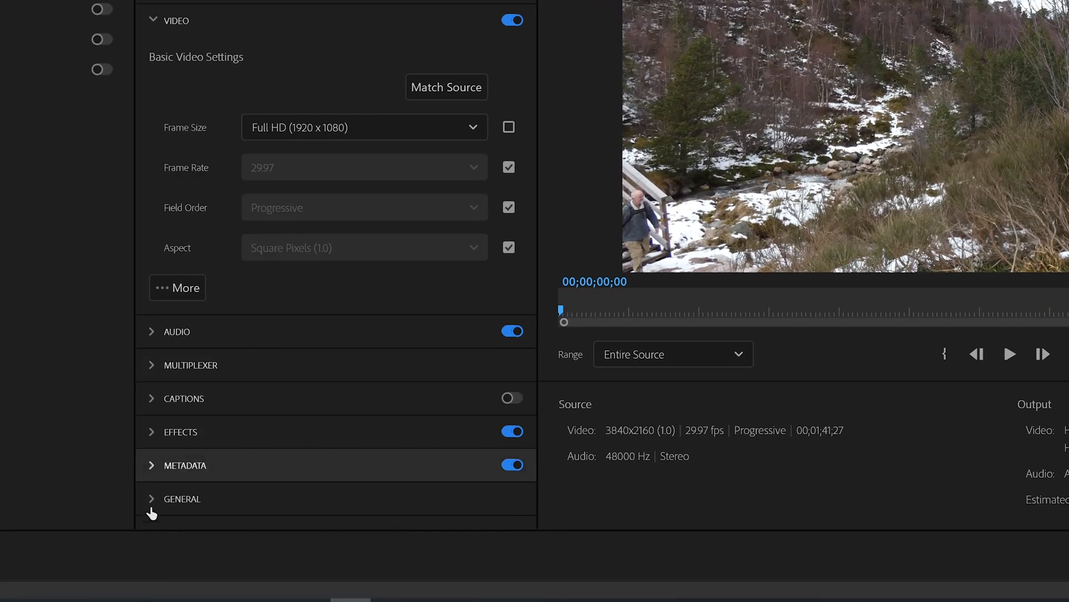
click(152, 511)
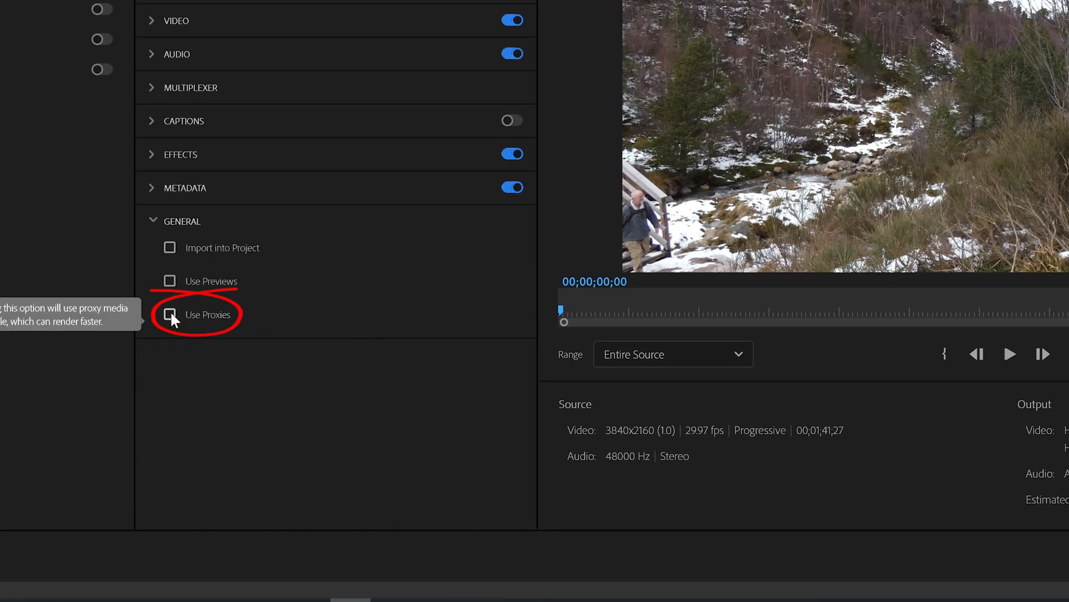
click(170, 315)
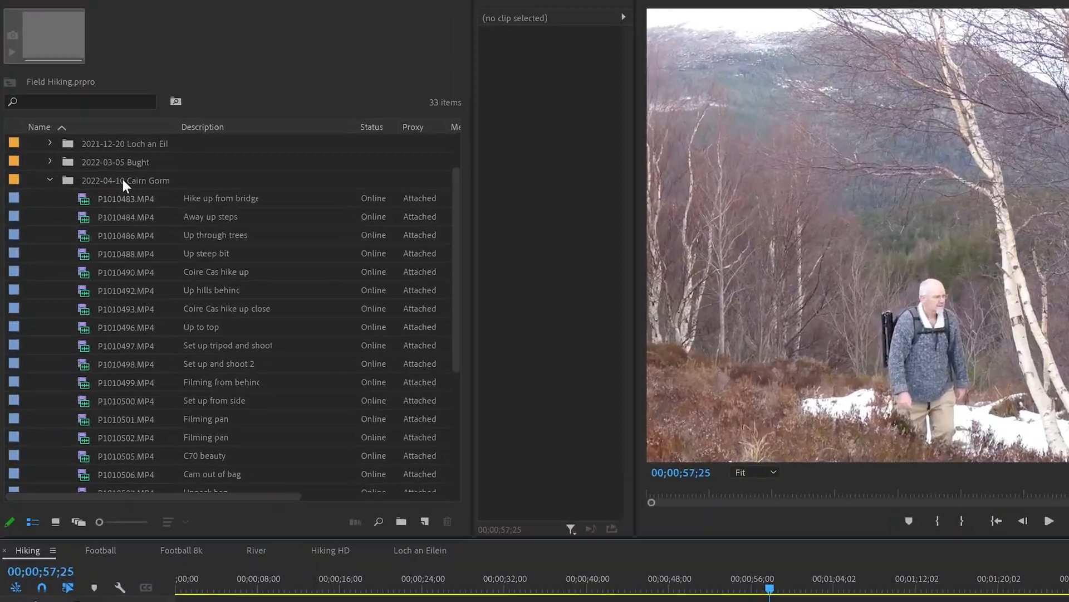
Step: Detach the proxies from all clips in the 2022-04-10 Cairn Gorm bin
click(93, 187)
right_click(131, 173)
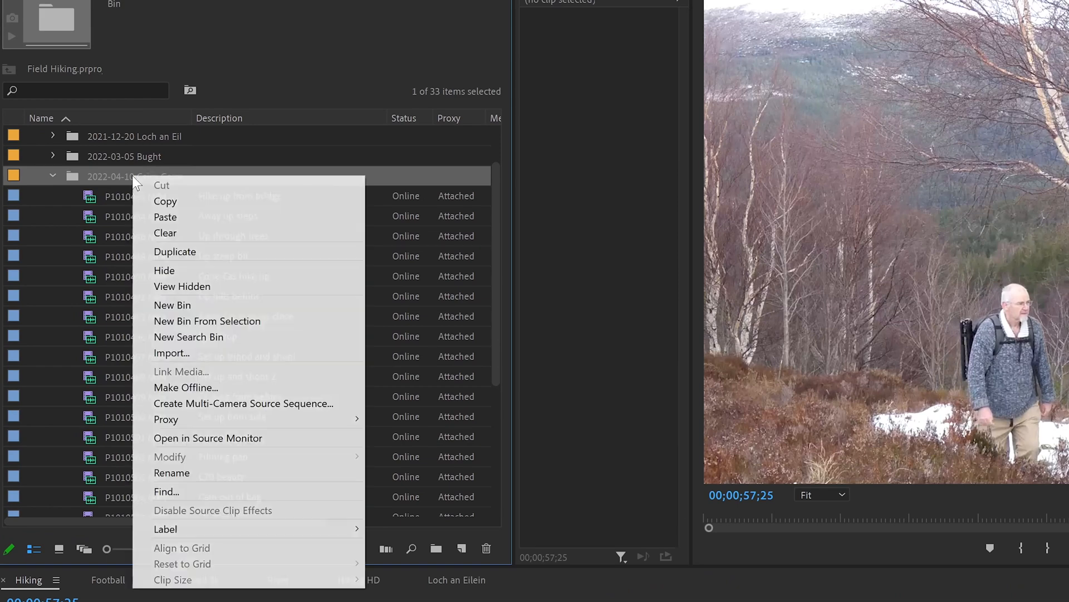
mouse_move(318, 424)
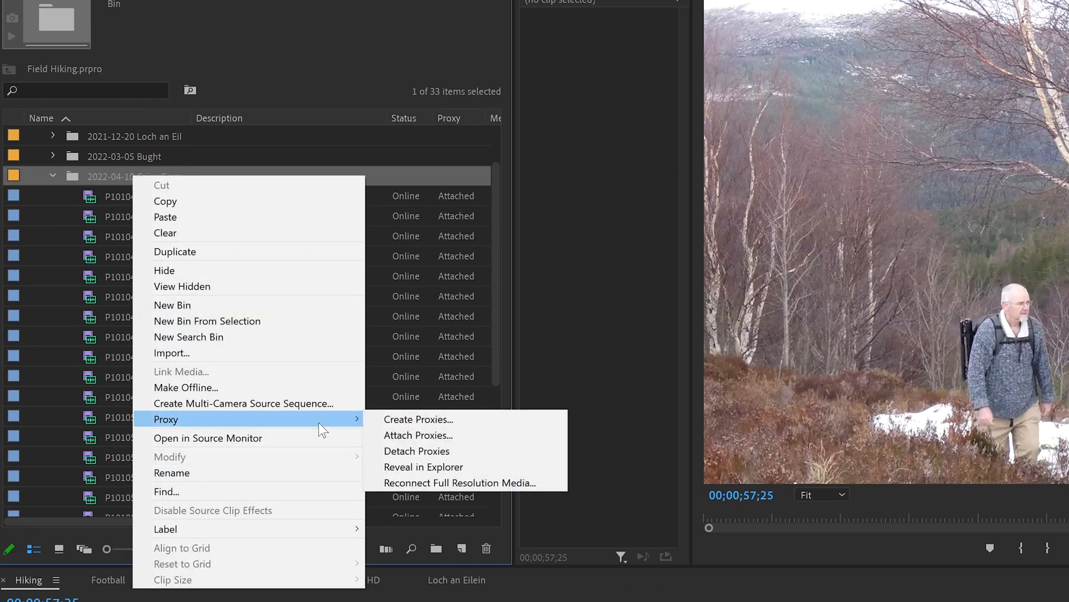
click(440, 452)
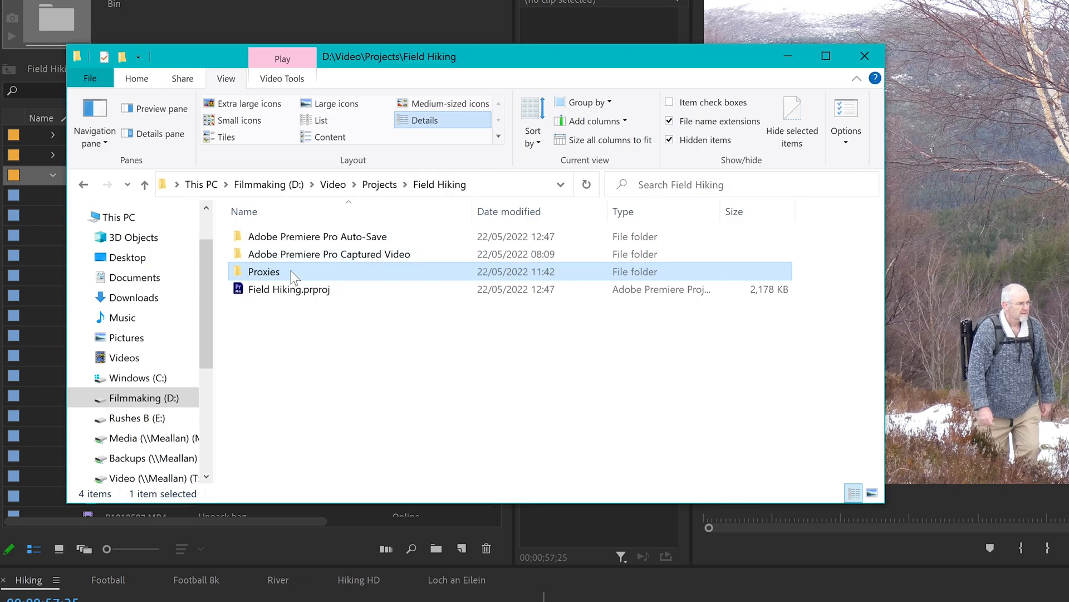
Step: Switch to File Explorer and examine the proxy files in the project's Proxies\2022-04-10 Cairn Gorm folder
double_click(294, 272)
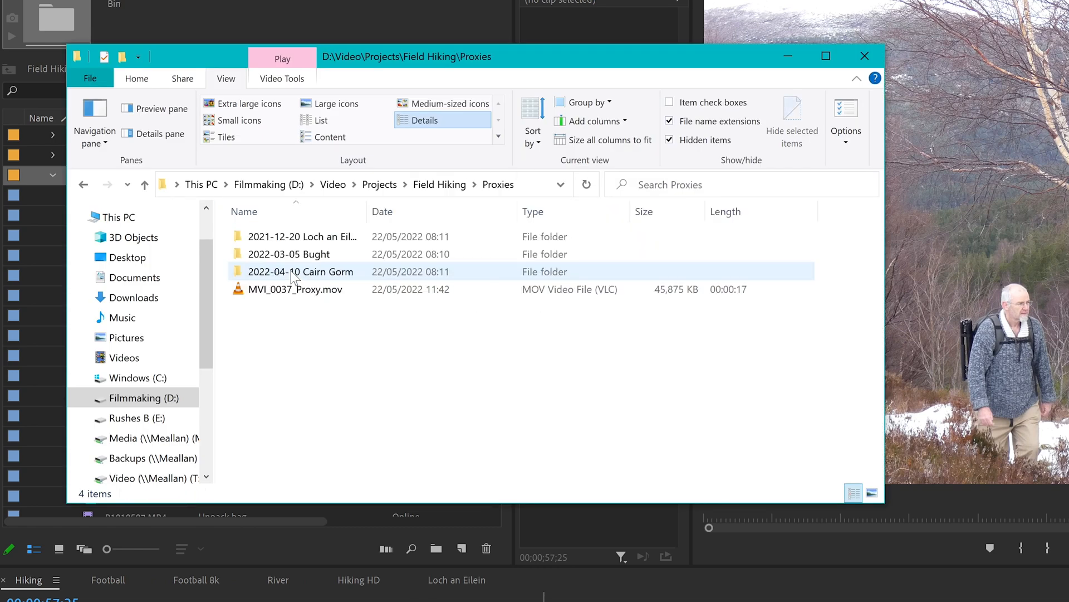
double_click(293, 273)
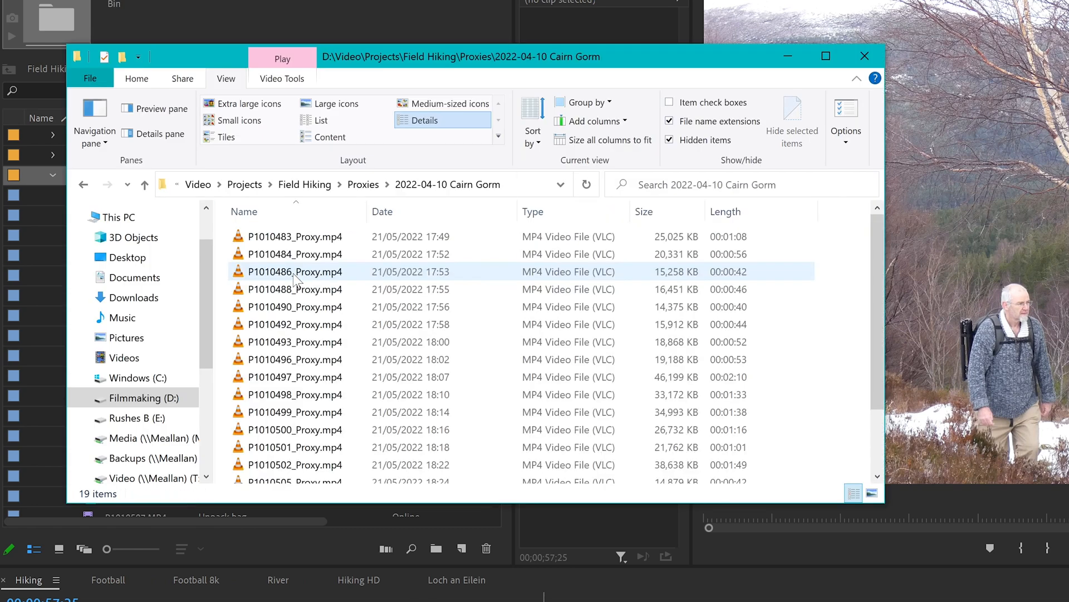
drag(877, 231, 903, 206)
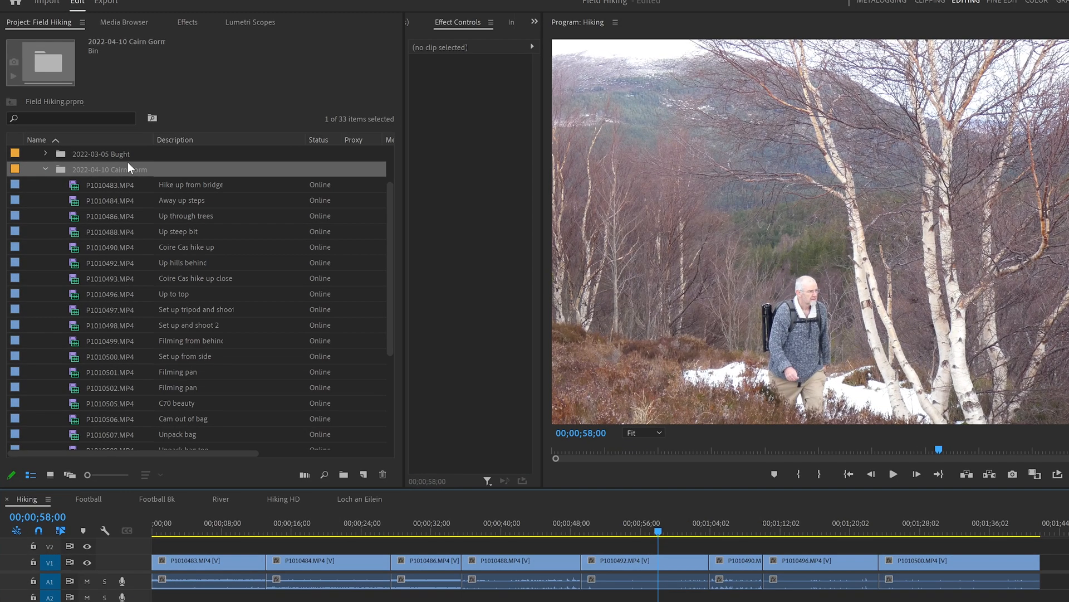
Step: Attach proxies to the 2022-04-10 Cairn Gorm bin, choosing P1010483_Proxy.mp4 from the matching Proxies subfolder for the first clip
right_click(157, 171)
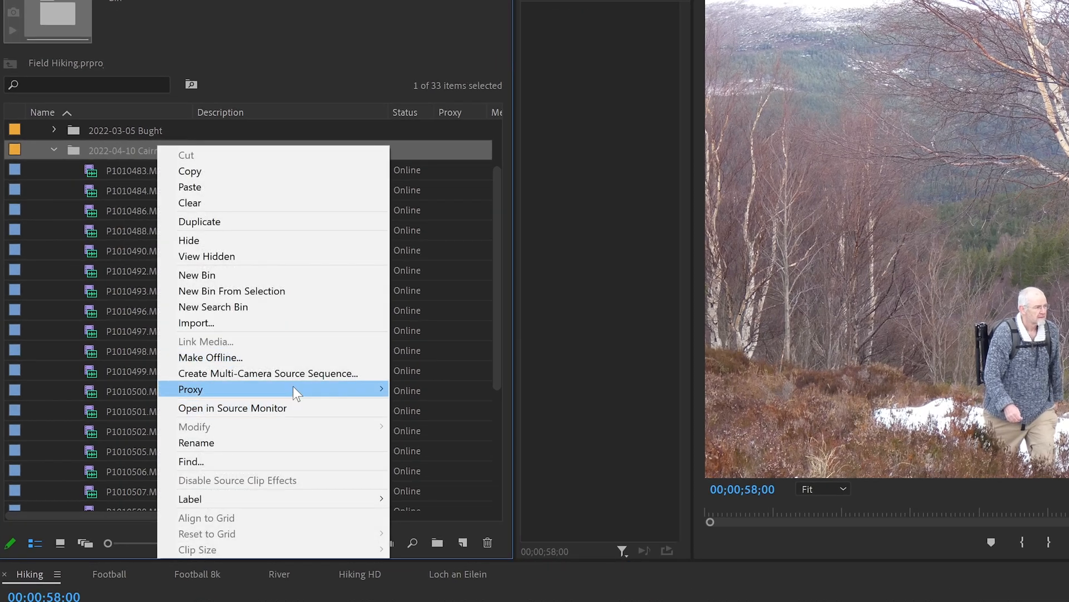
mouse_move(296, 389)
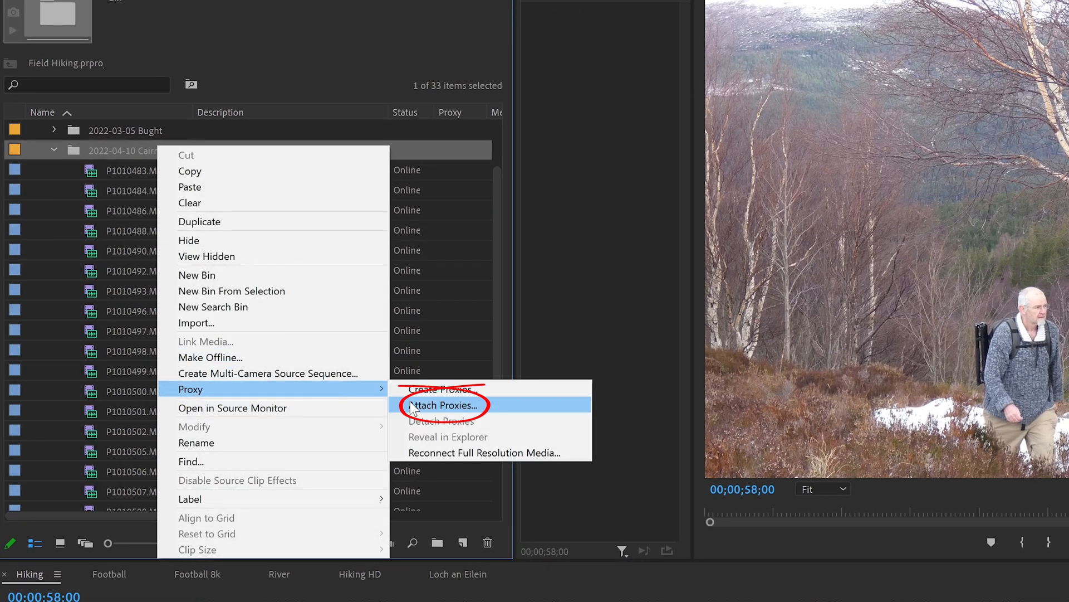
click(413, 406)
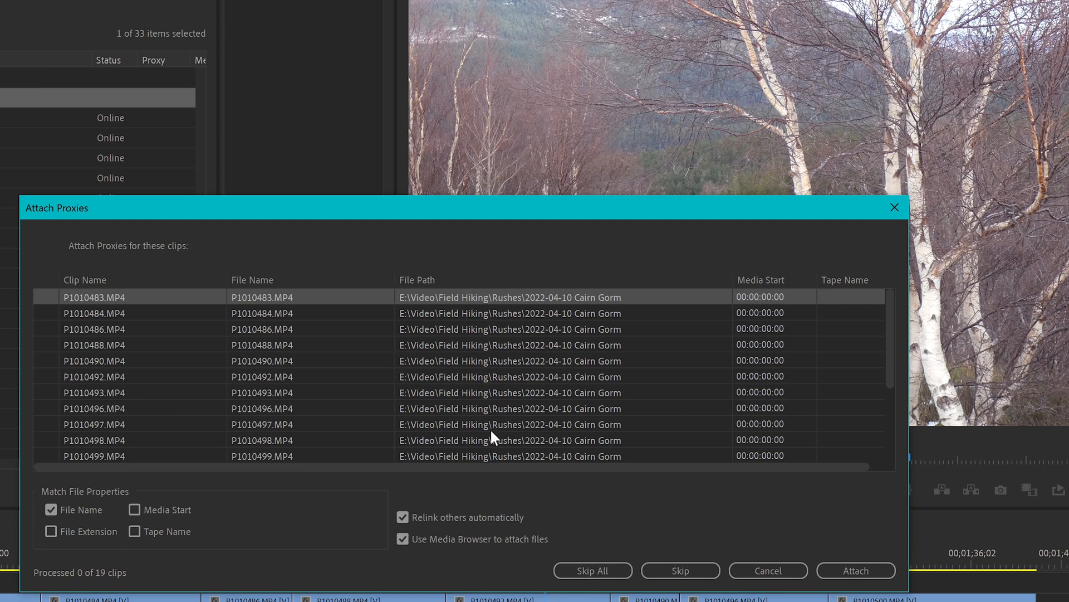
click(844, 570)
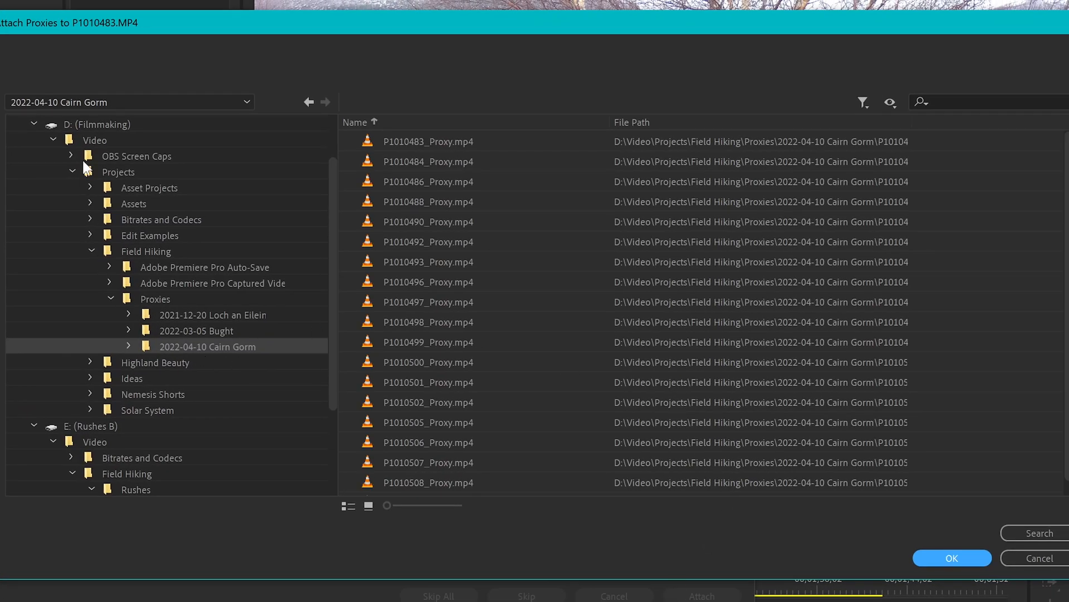
click(177, 344)
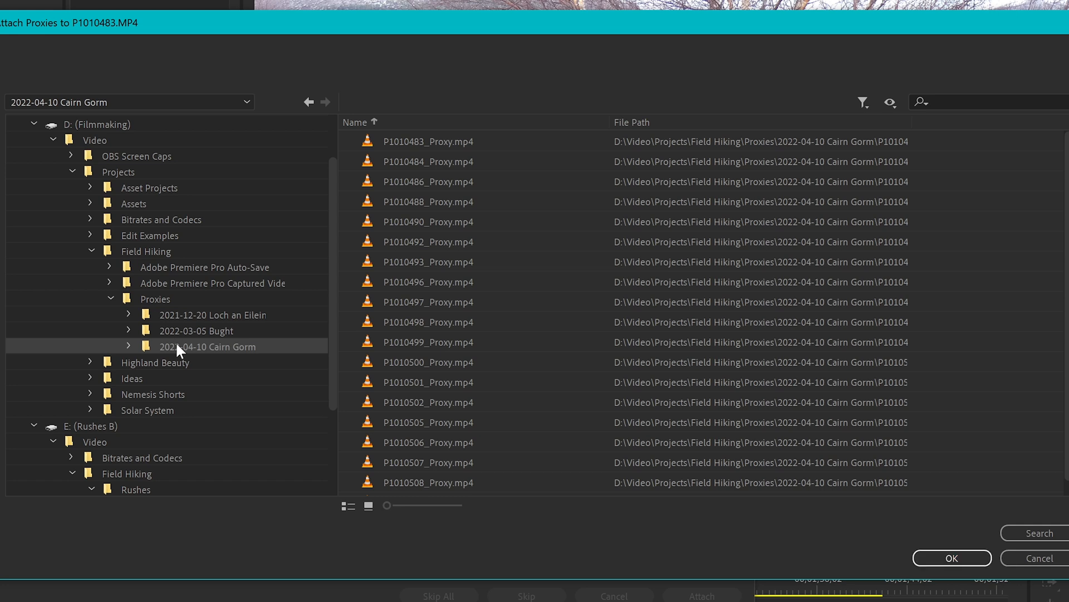
click(452, 141)
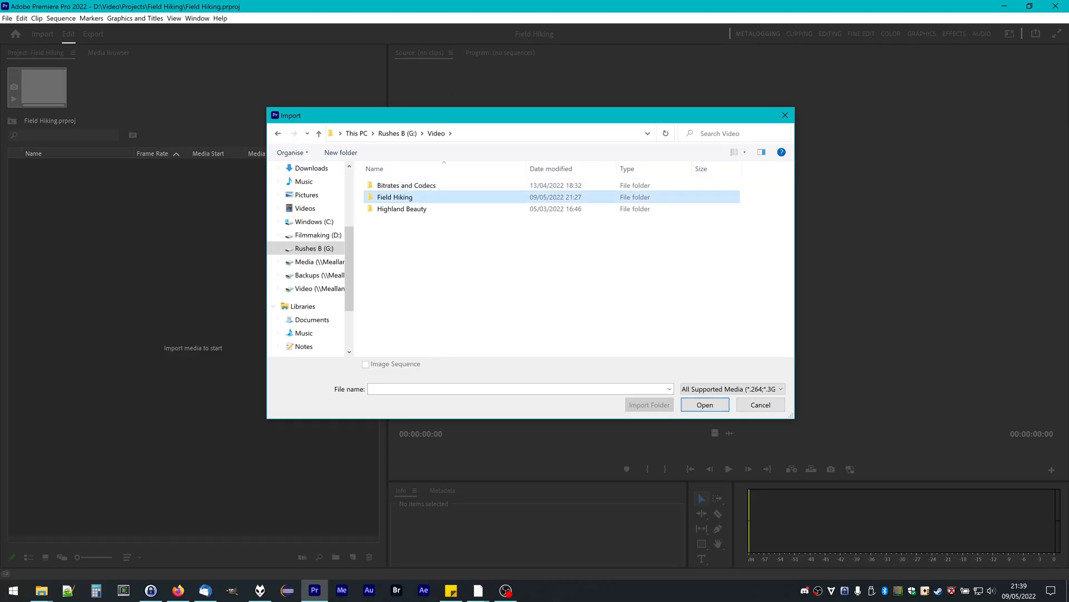
Step: Import the rushes from the Field Hiking folder on Rushes B (G:) and open Create Proxies for the 2022-04-10 Cairn Gorm bin
double_click(395, 201)
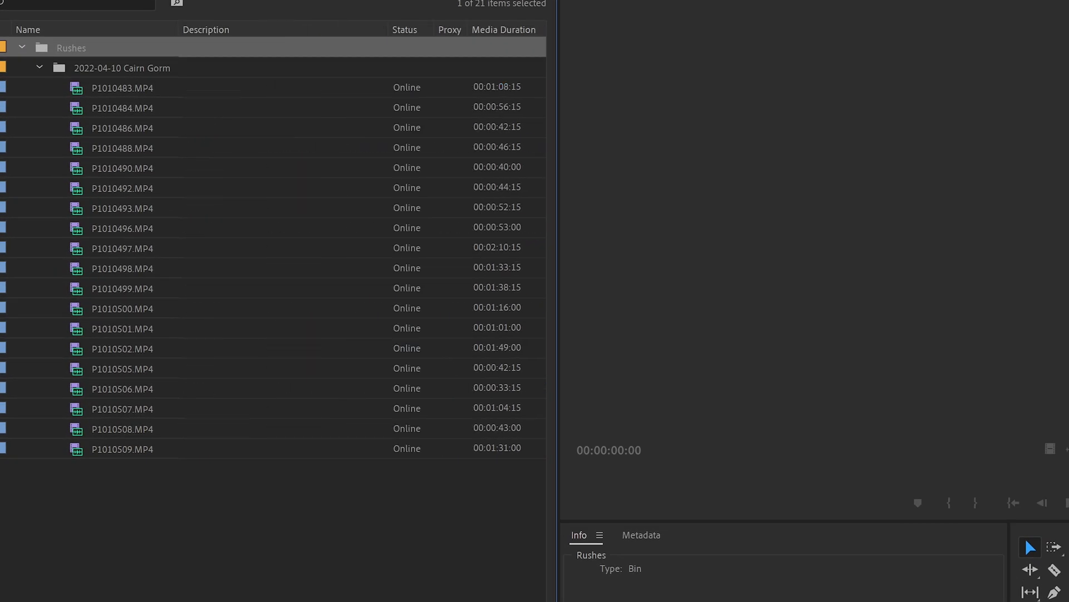
click(96, 179)
right_click(152, 71)
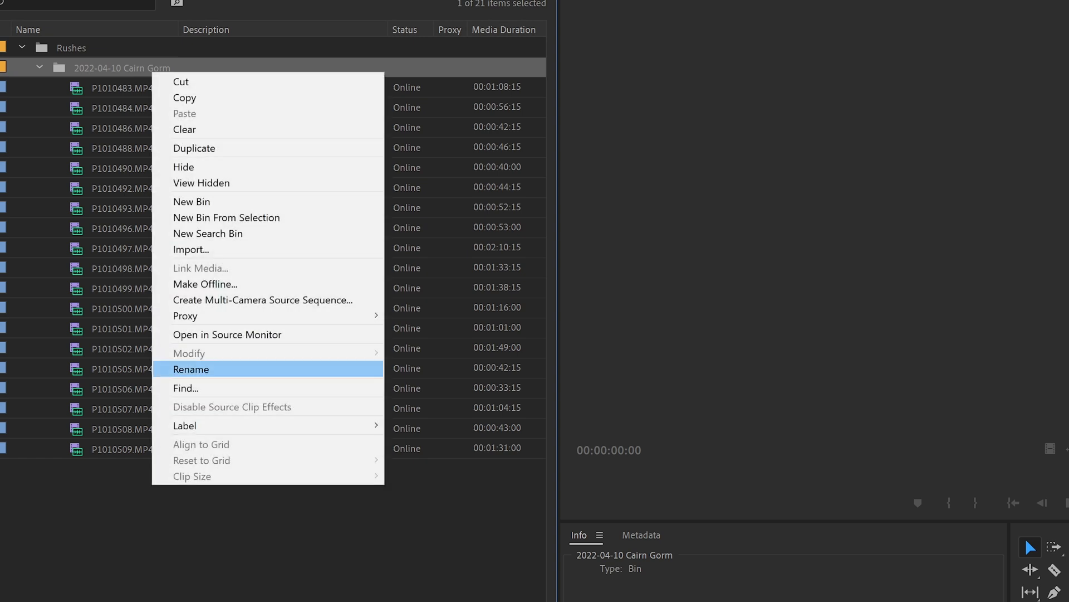
mouse_move(267, 315)
click(440, 312)
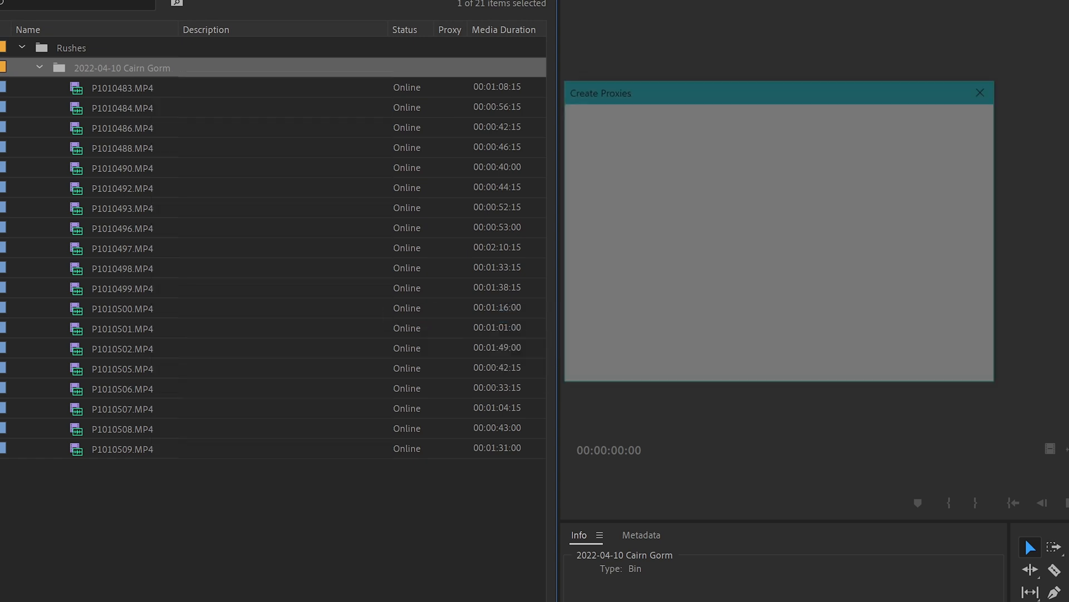
Step: Set the proxy format to QuickTime and the preset to ProRes Medium Resolution Proxy
click(789, 163)
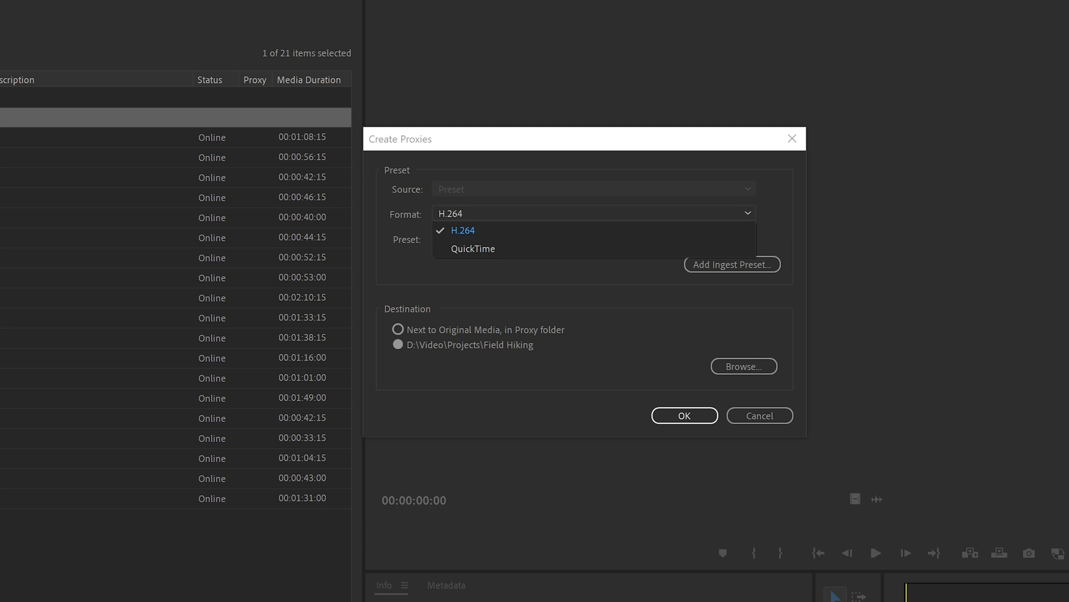
click(594, 248)
click(593, 238)
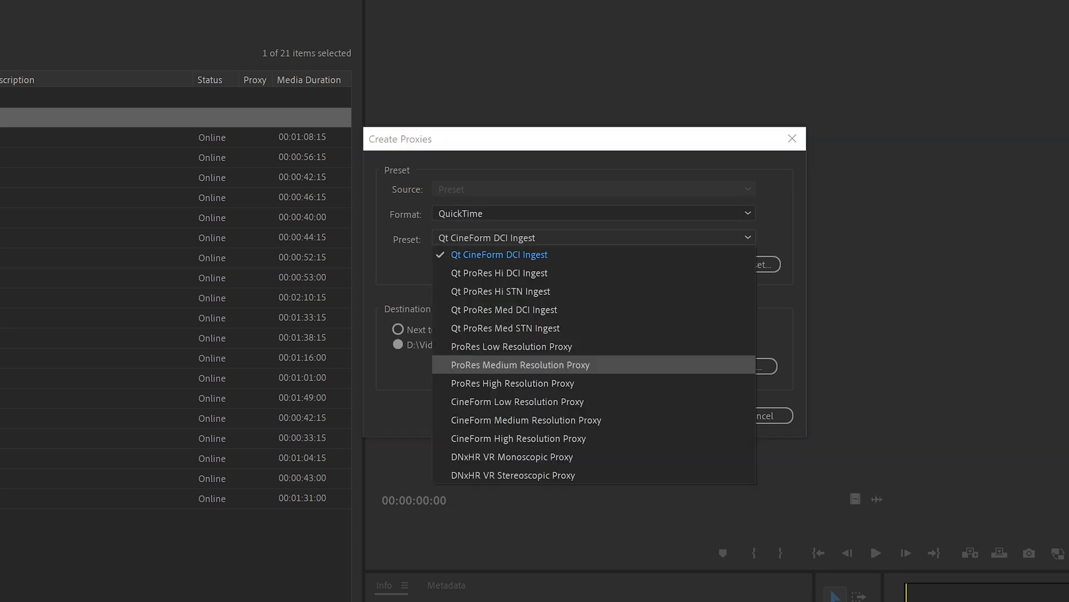
click(520, 364)
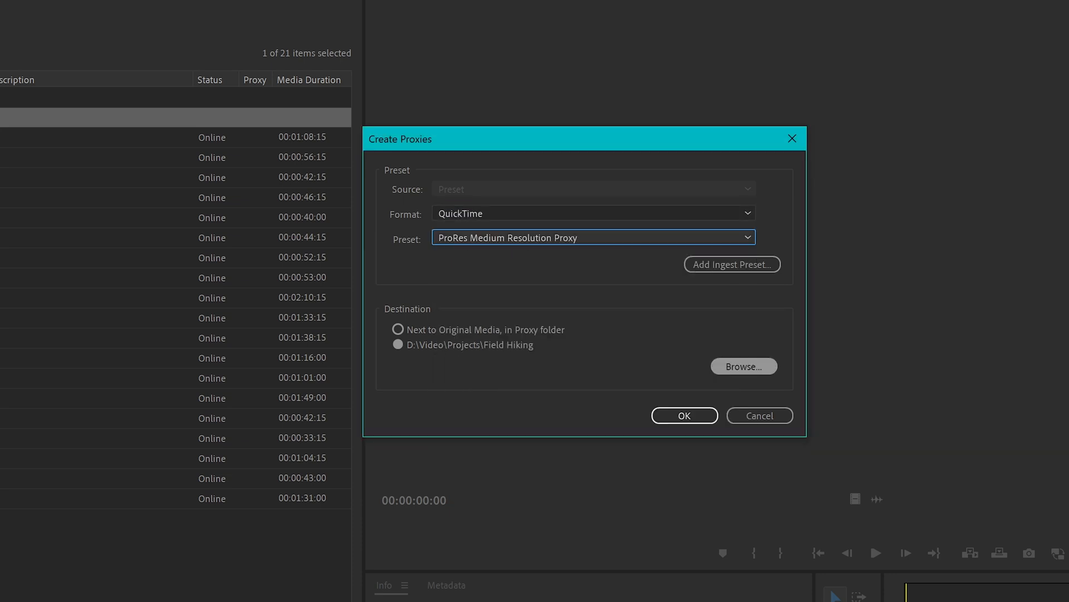
Step: Create a Proxies folder inside D:\Video\Projects\Field Hiking, set it as the proxy destination and start creating the proxies
click(744, 366)
right_click(680, 333)
mouse_move(718, 507)
click(886, 509)
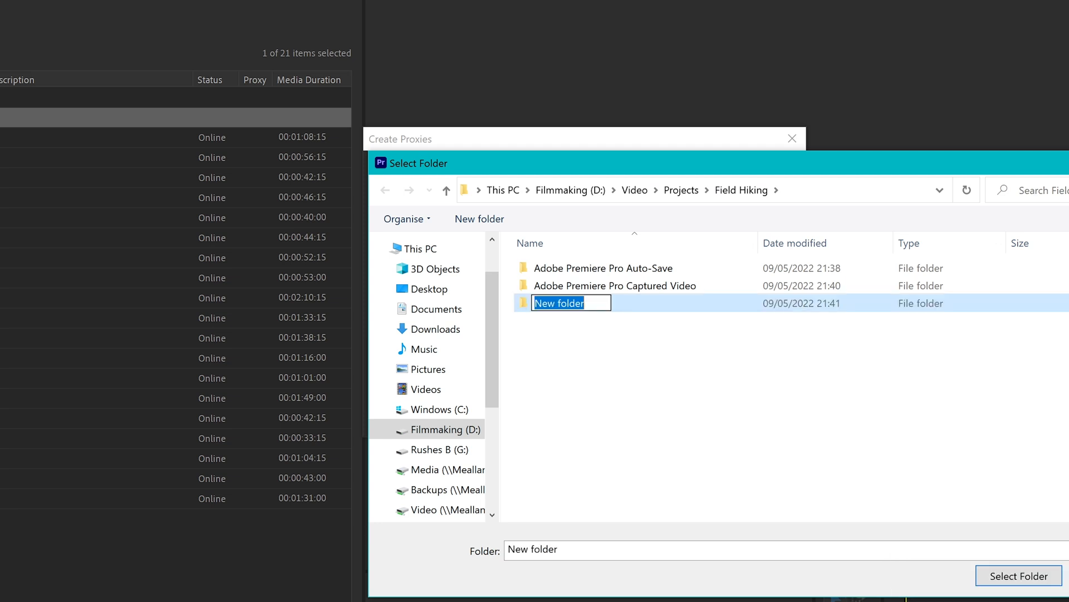
text(Proxies)
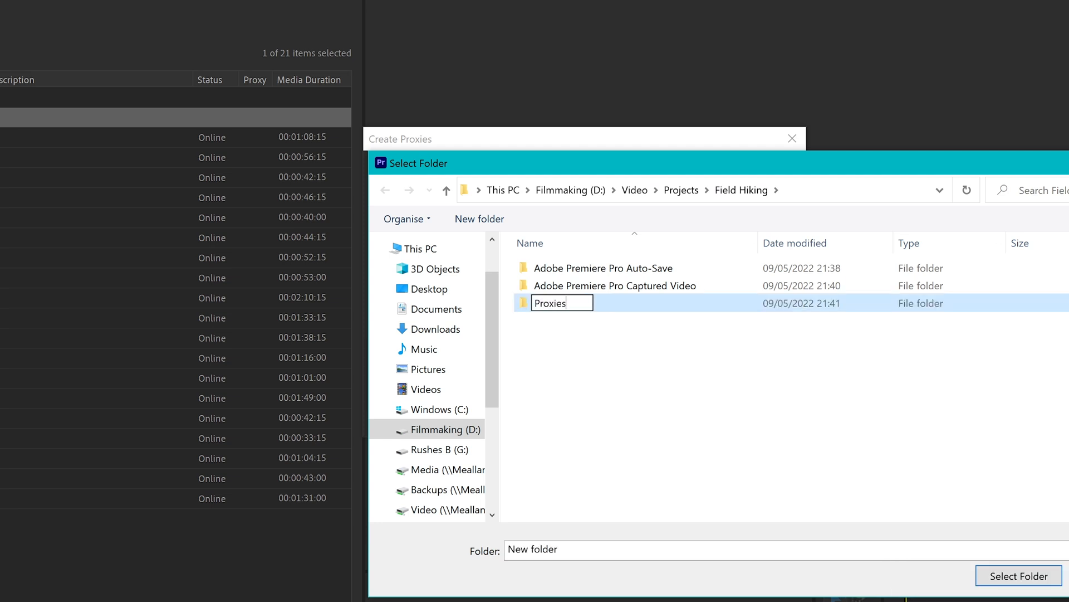
key(Return)
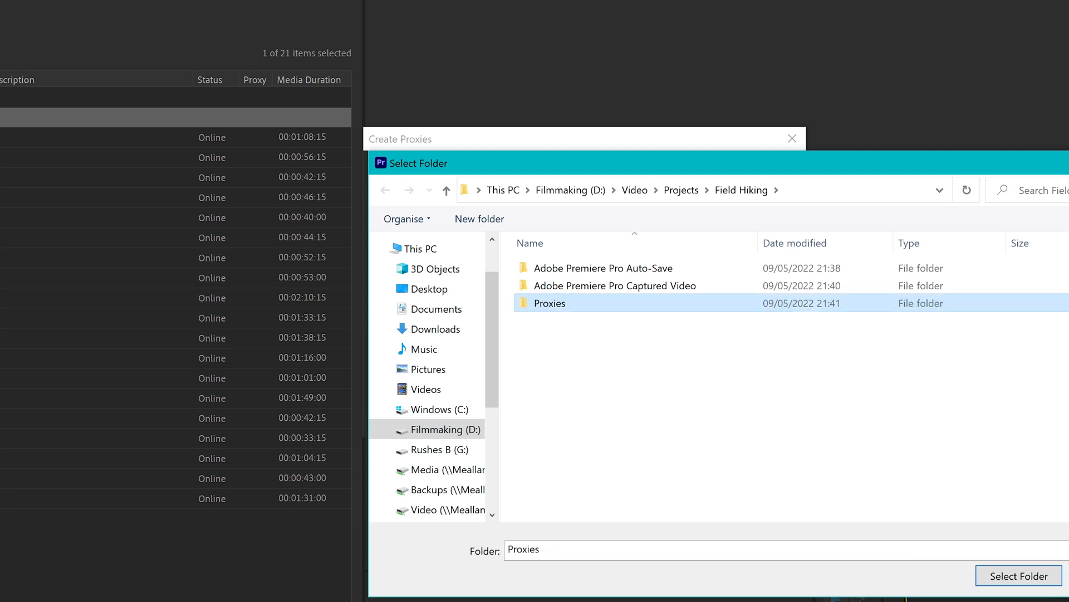
click(1019, 575)
click(685, 415)
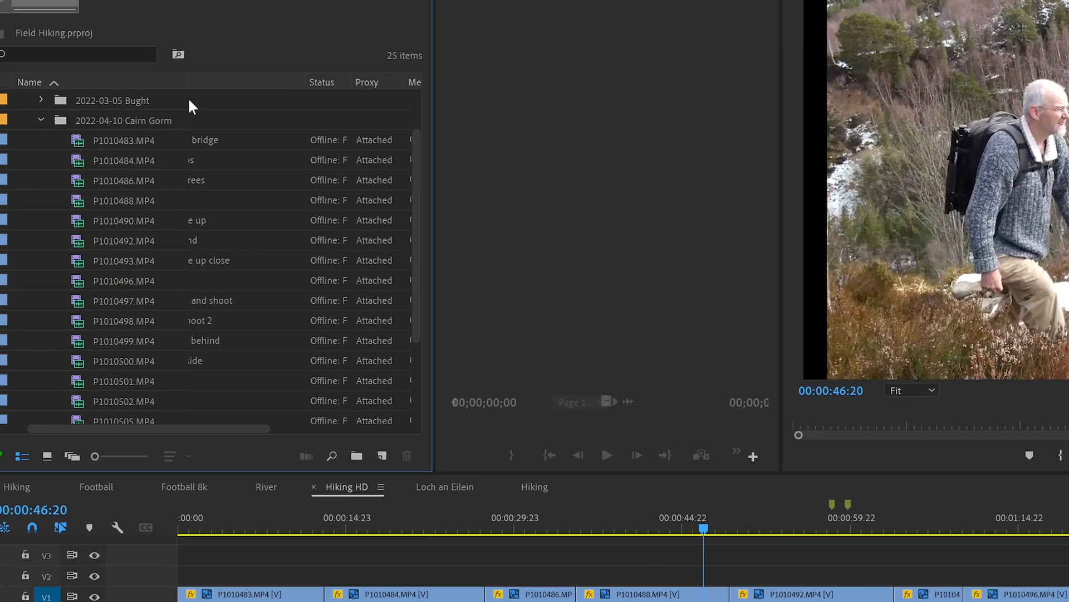
Step: Open Reconnect Full Resolution Media for the 2022-04-10 Cairn Gorm bin
right_click(150, 119)
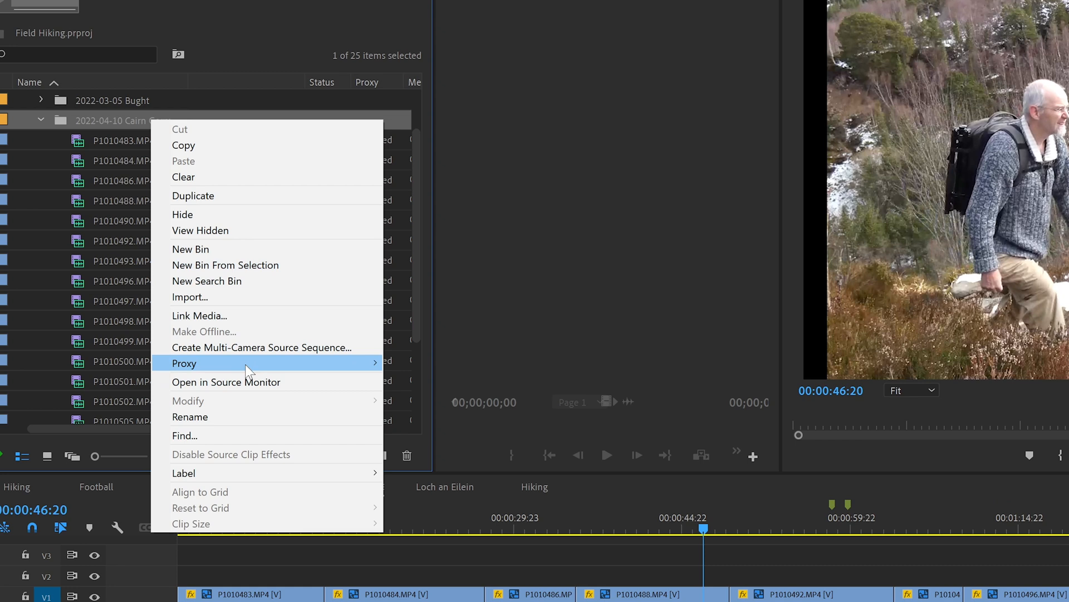
mouse_move(245, 364)
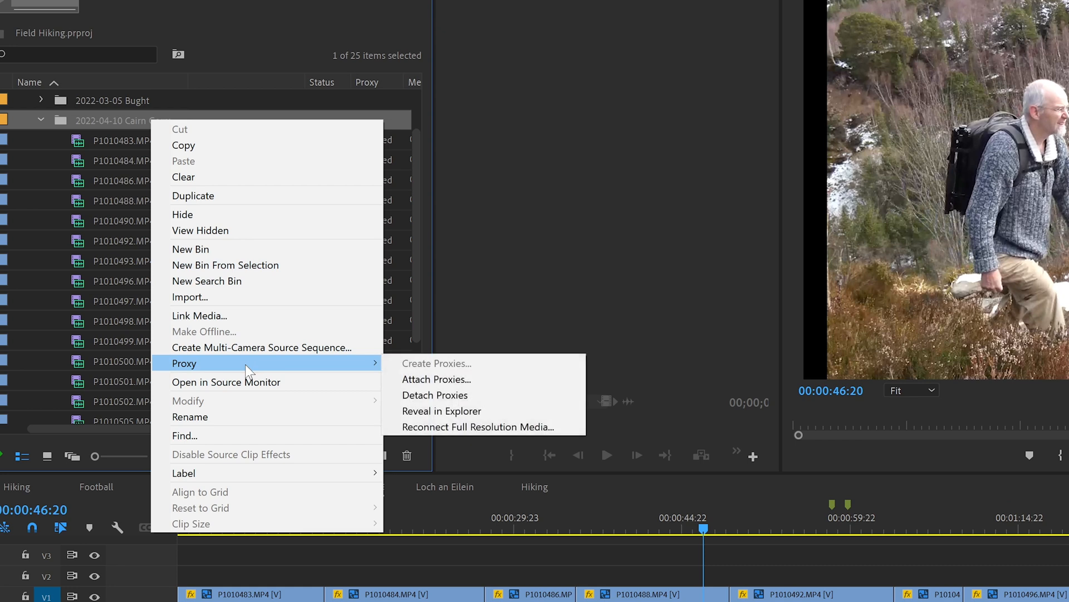
click(458, 427)
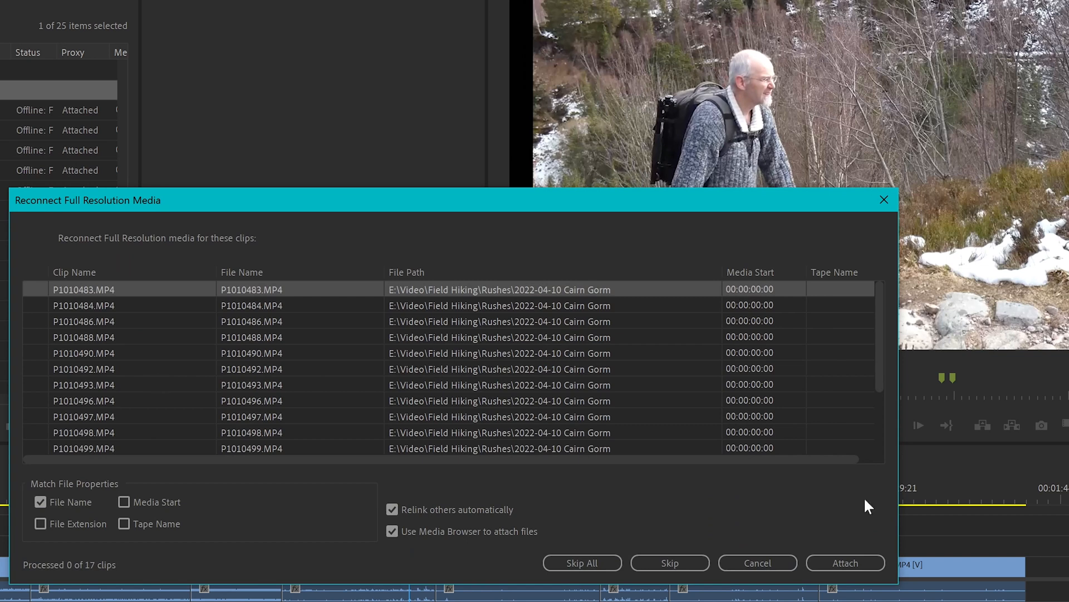
Step: Reconnect the full-resolution clips by attaching P1010483.MP4 from E:\Video\Field Hiking\Rushes\2022-04-10 Cairn Gorm
click(845, 562)
scroll(174, 153, up, 10)
click(176, 153)
click(177, 168)
click(196, 185)
click(216, 201)
click(279, 217)
double_click(557, 109)
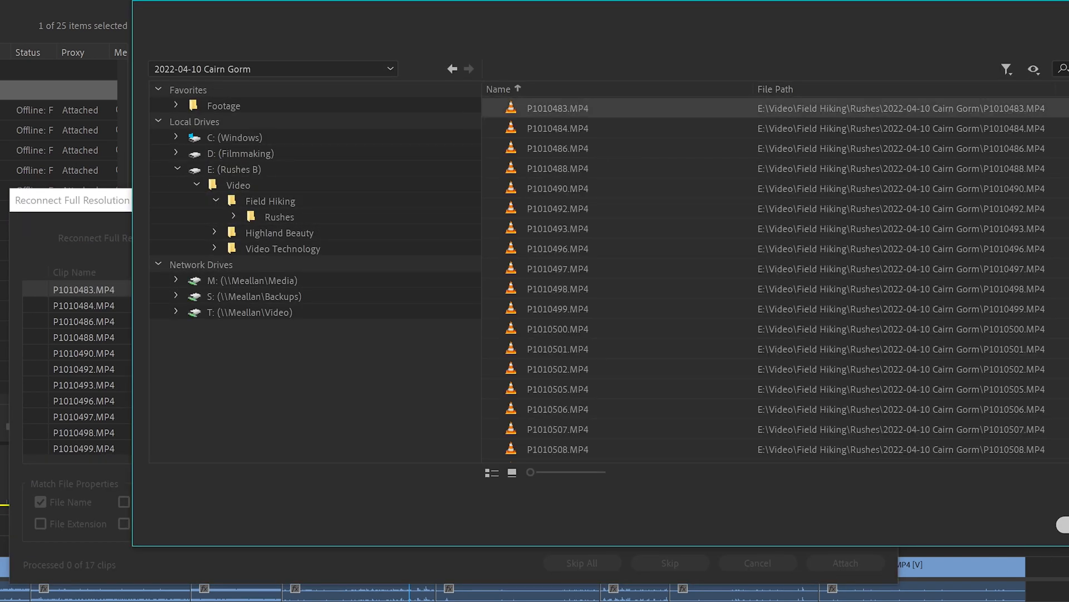
key(Return)
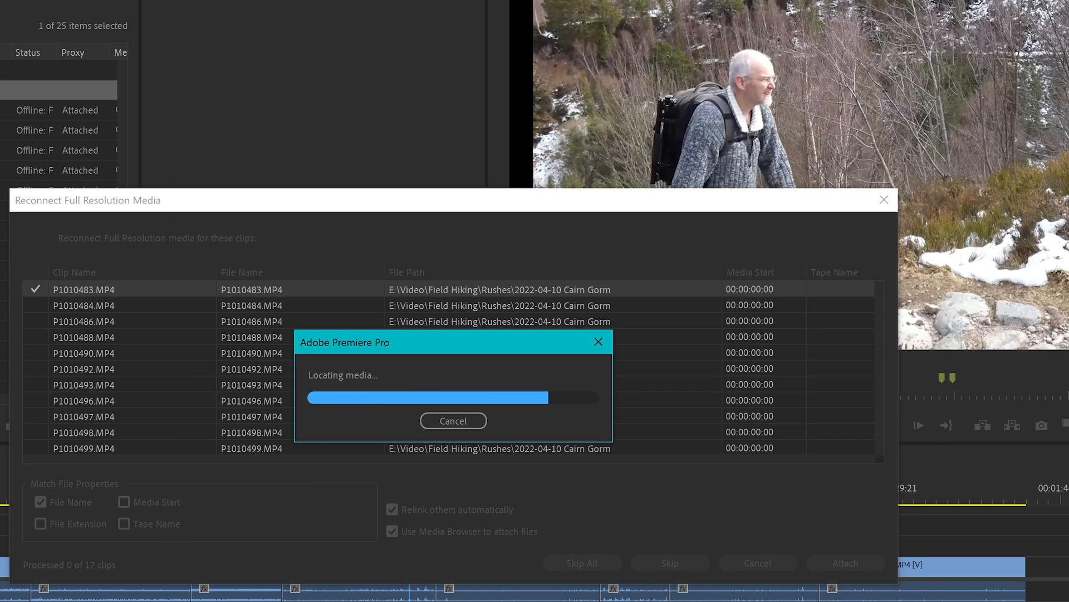